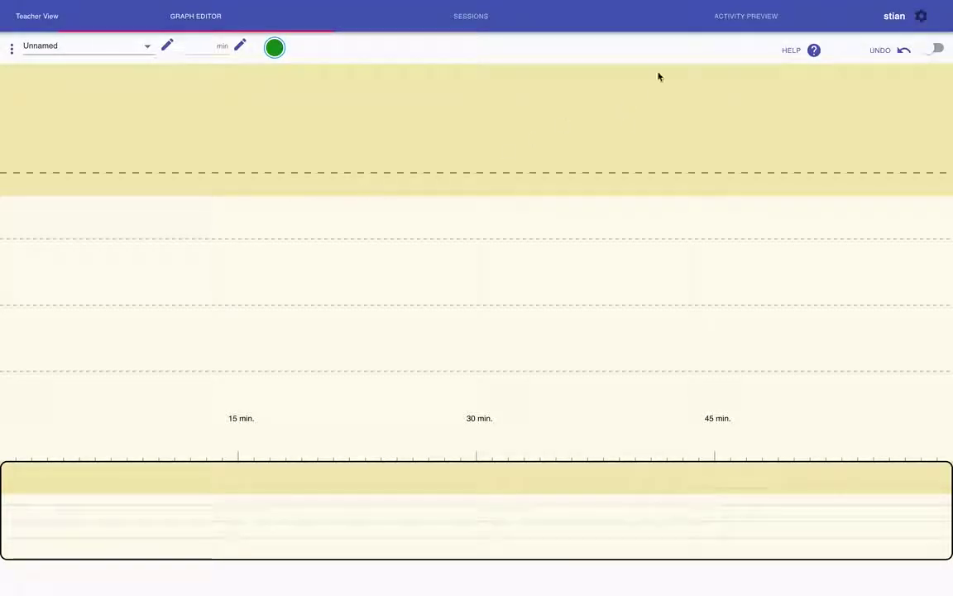
Open the activity preview, browse the available activity types and choose the Brainstorm activity.
left_click(757, 15)
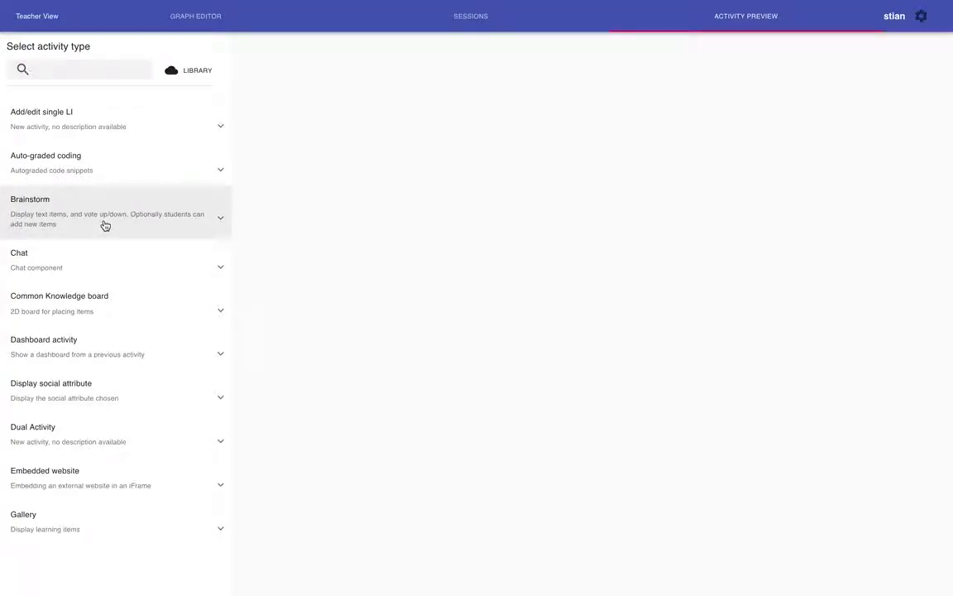
scroll(104, 300, "down", 7)
scroll(104, 299, "down", 6)
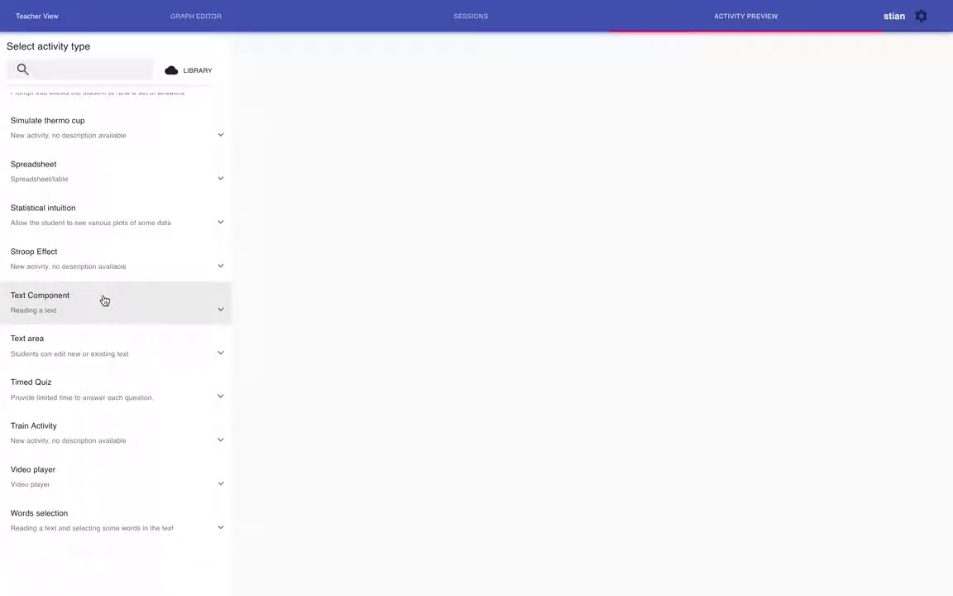
scroll(111, 383, "up", 13)
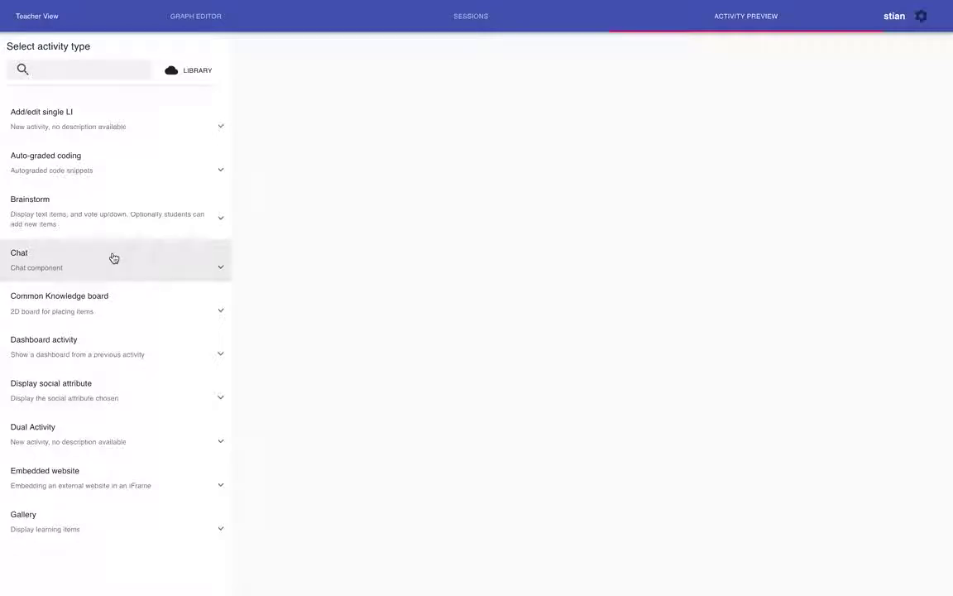
scroll(122, 358, "down", 5)
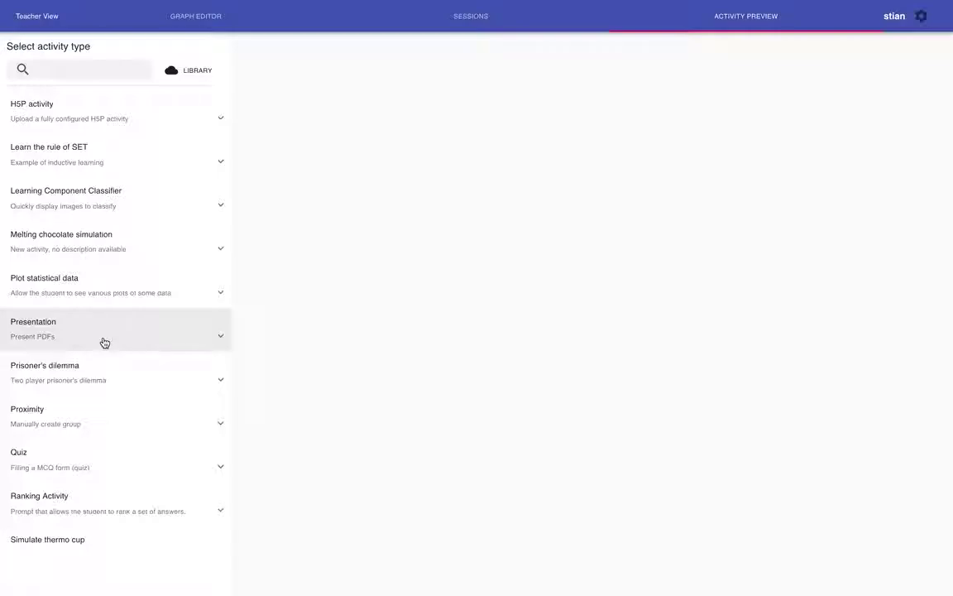
scroll(104, 340, "up", 5)
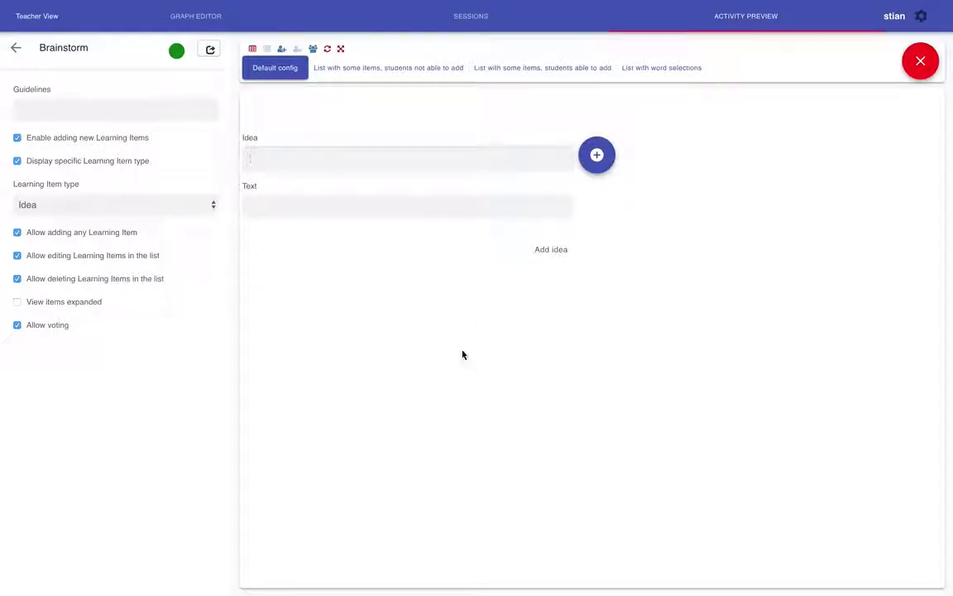
Add an idea titled "More solar" with the text "To save the planet" to the brainstorm.
type("More solar")
left_click(399, 205)
type("To ")
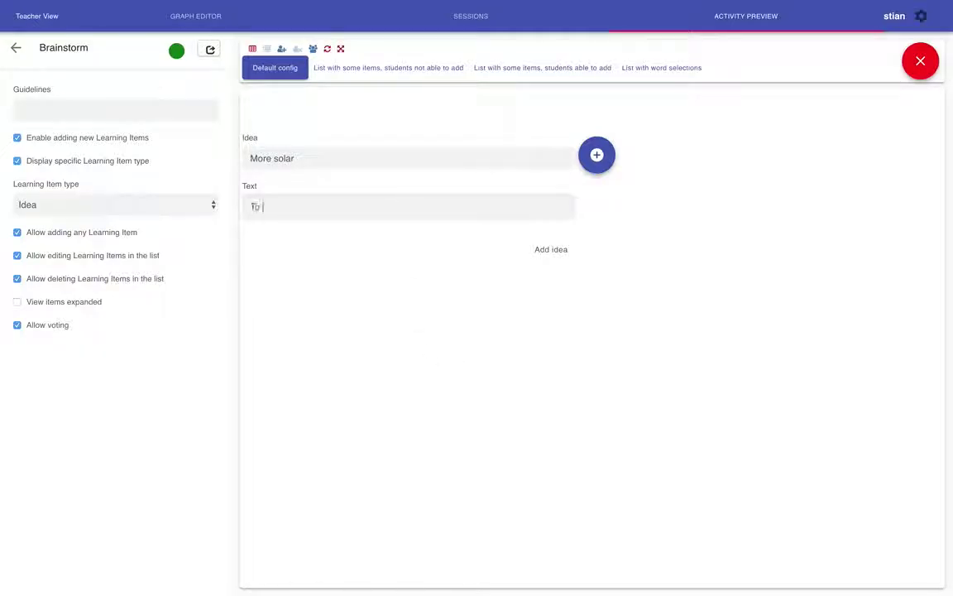
type("save the planet")
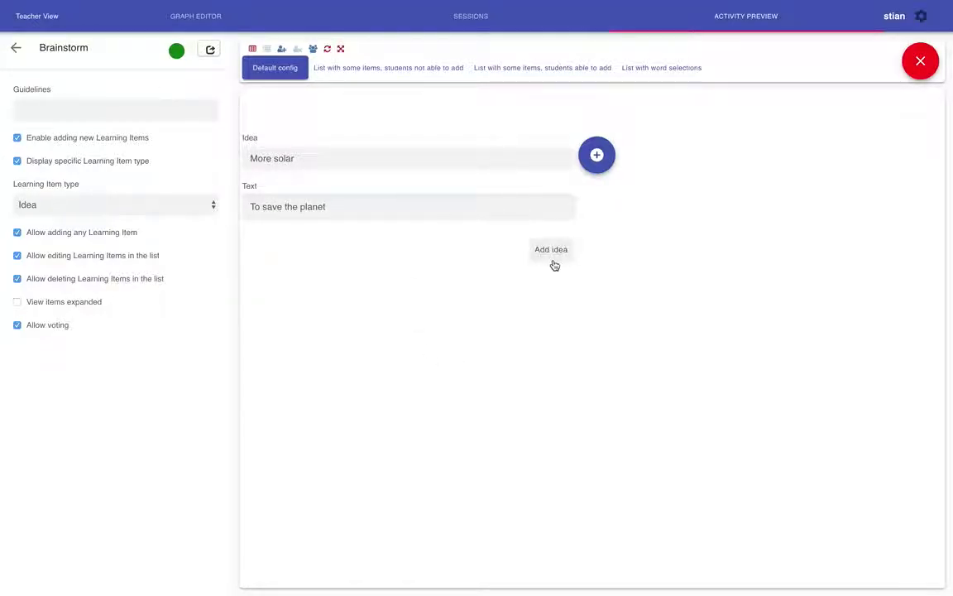
left_click(552, 250)
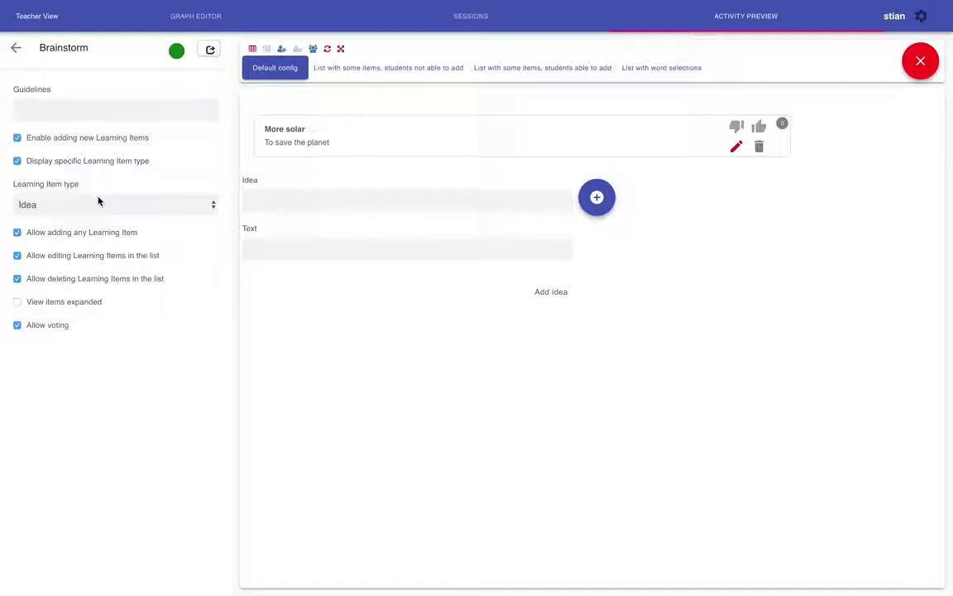
Set the brainstorm's Learning Item type to Rich text and write "My idea is great" in the new item editor.
left_click(91, 205)
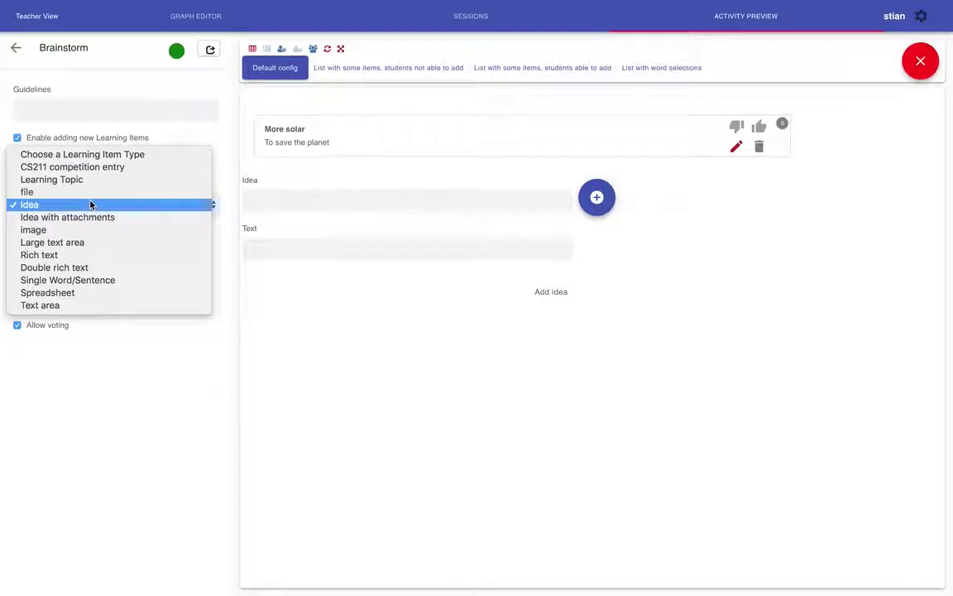
left_click(96, 257)
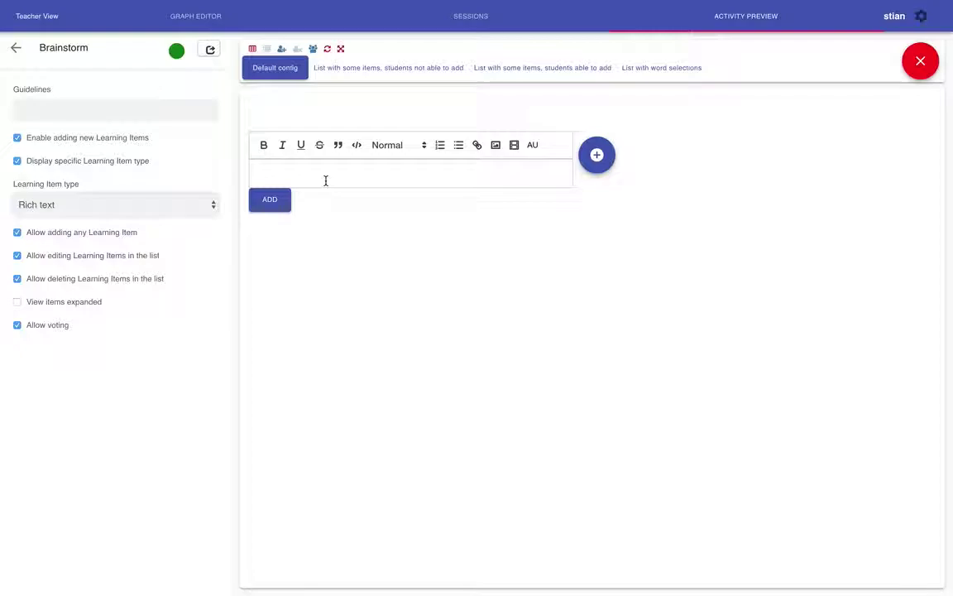
left_click(325, 181)
type("My ide")
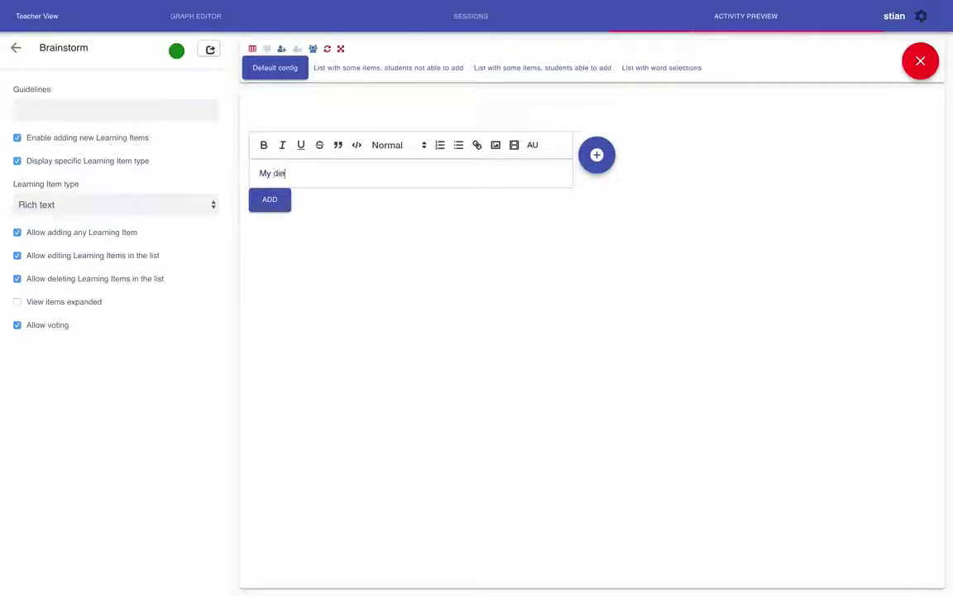
type("a is great")
Format the text as Heading 1, add it to the list and expand the new item.
left_click(398, 147)
left_click(401, 166)
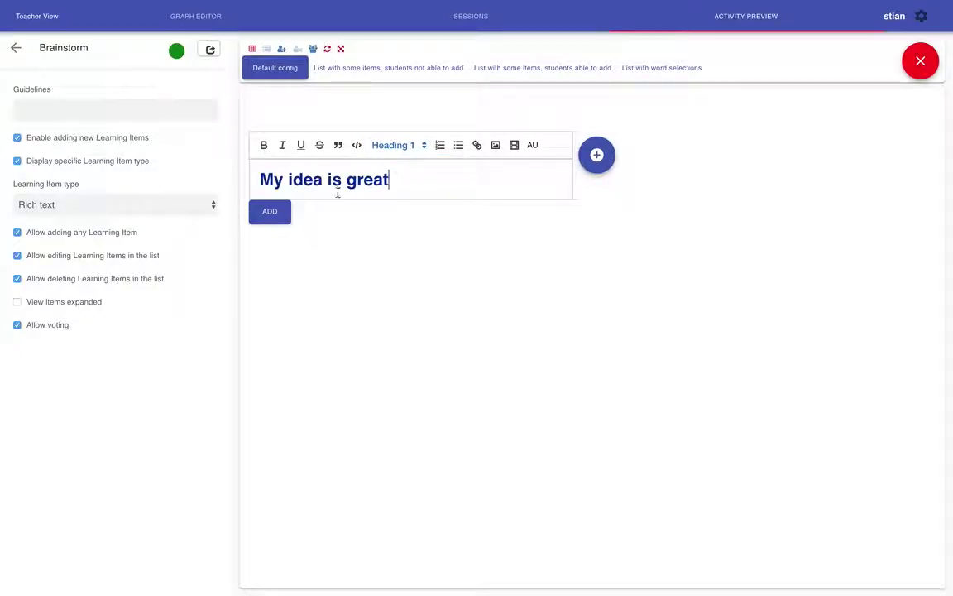
left_click(270, 199)
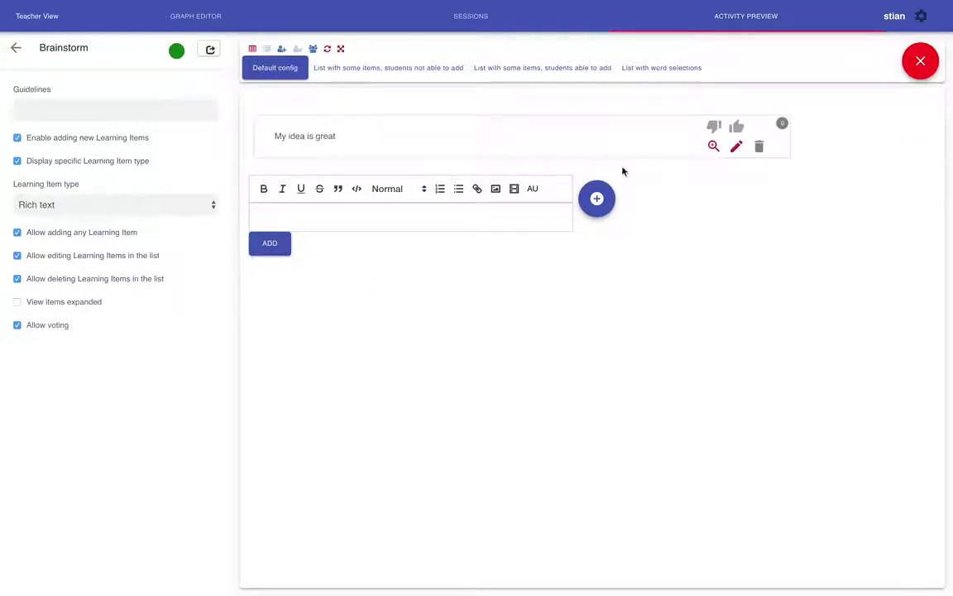
left_click(713, 147)
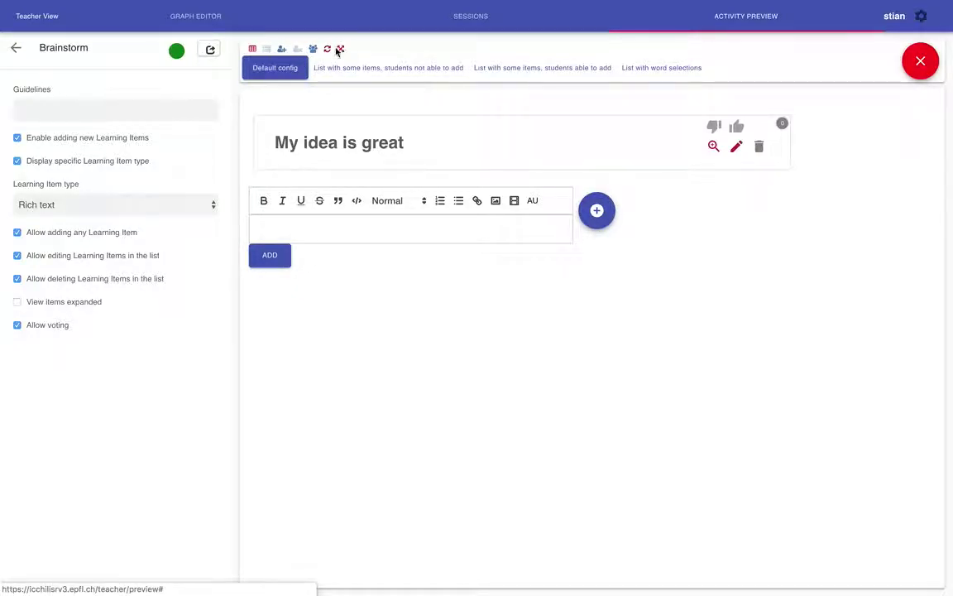
Add three more simulated students so the preview shows four students in two groups.
left_click(281, 52)
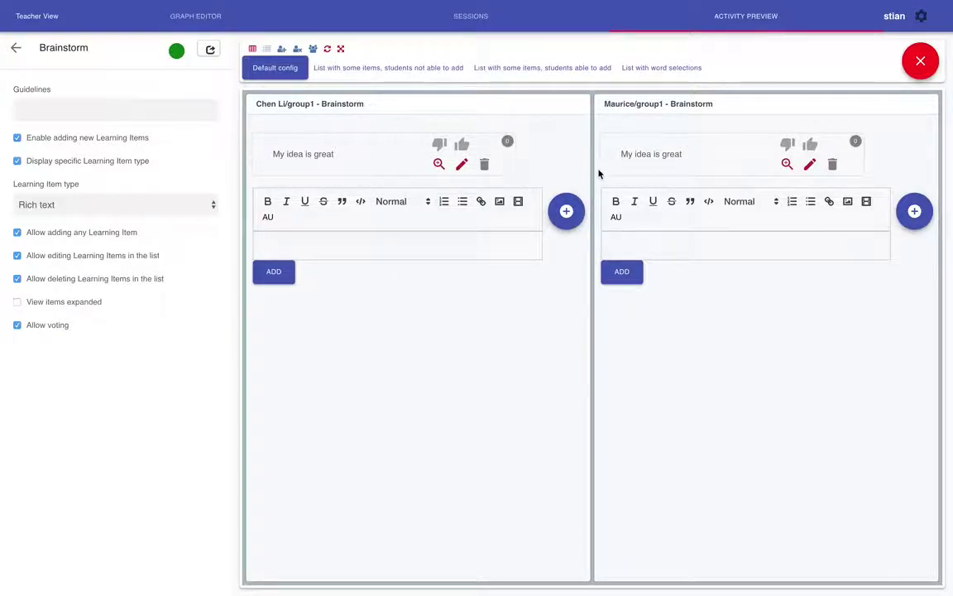
left_click(282, 51)
left_click(282, 51)
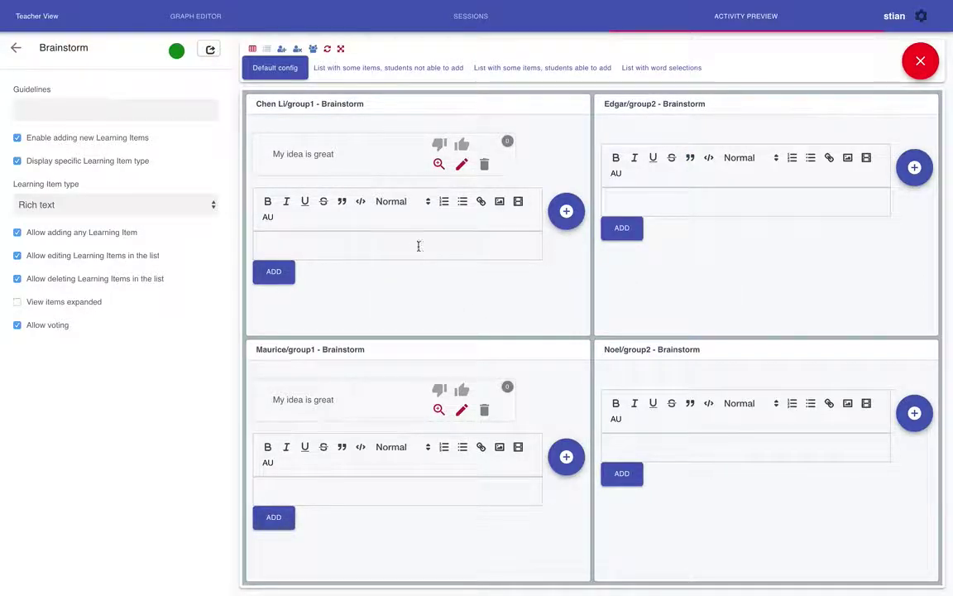
In the first group1 student's view, add the item "Add a new idea" and vote it up.
type("Add a new idea")
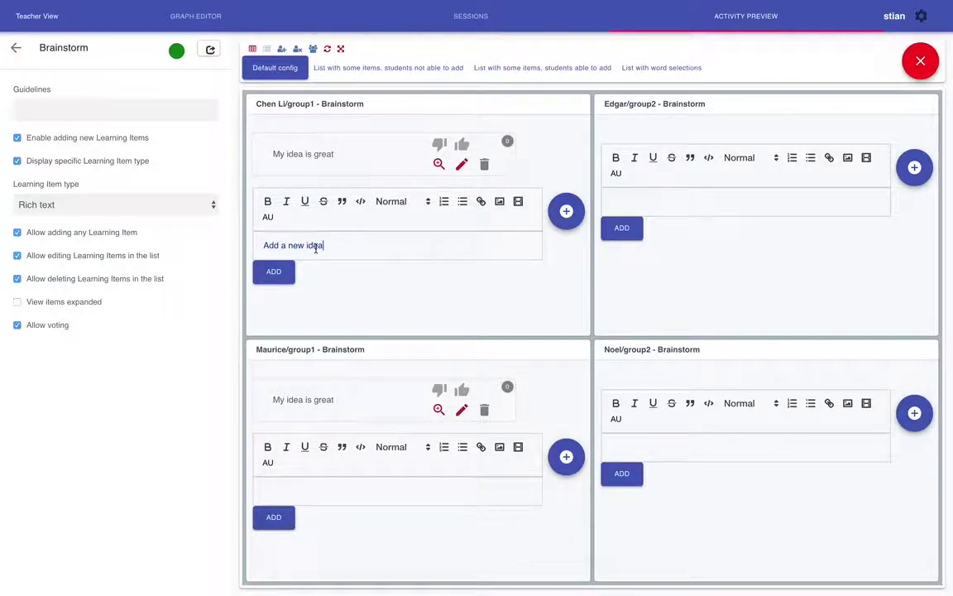
left_click(288, 272)
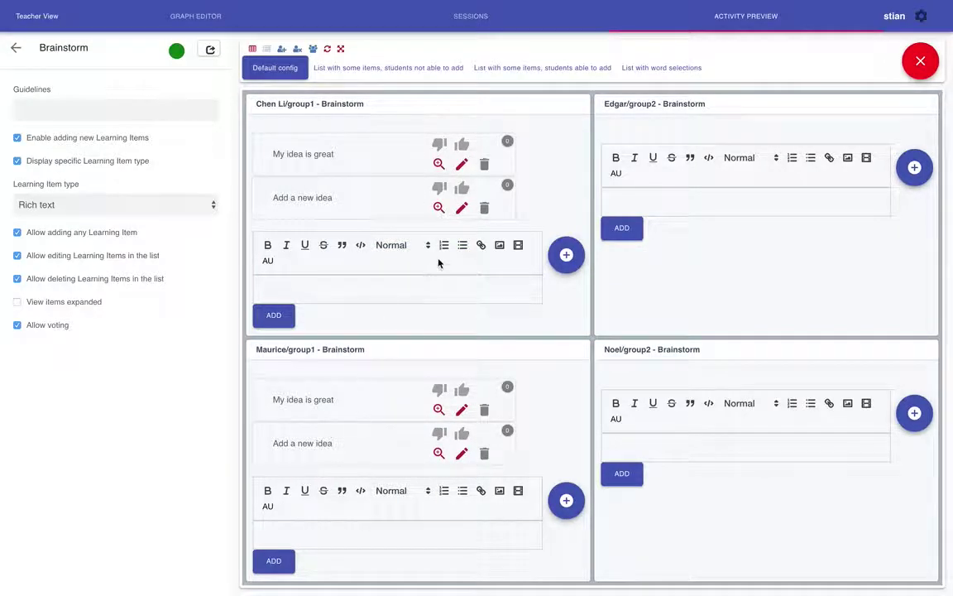
left_click(462, 188)
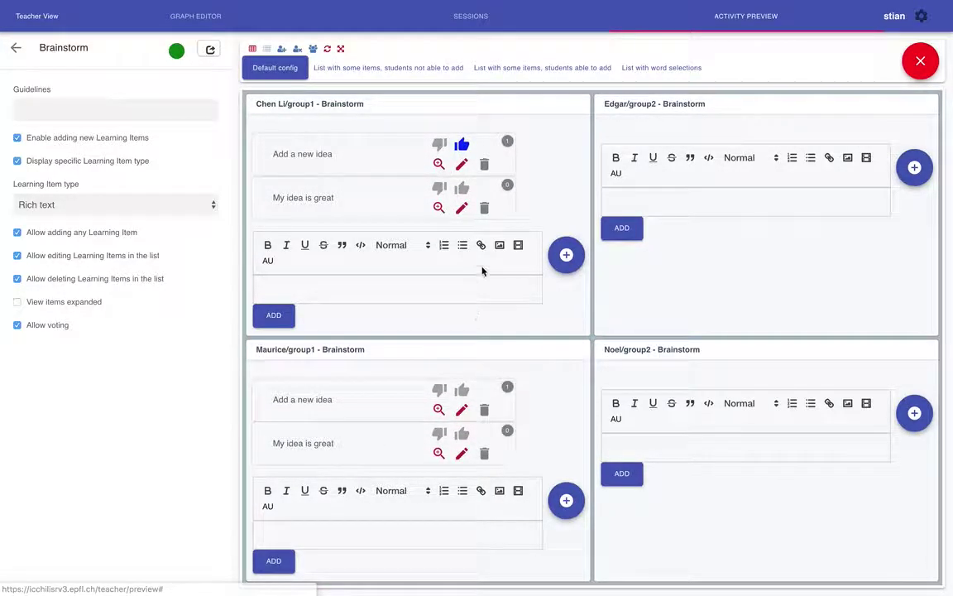
Edit the "My idea is great" item in the first student's view to read "My idea is great isn't it".
left_click(463, 209)
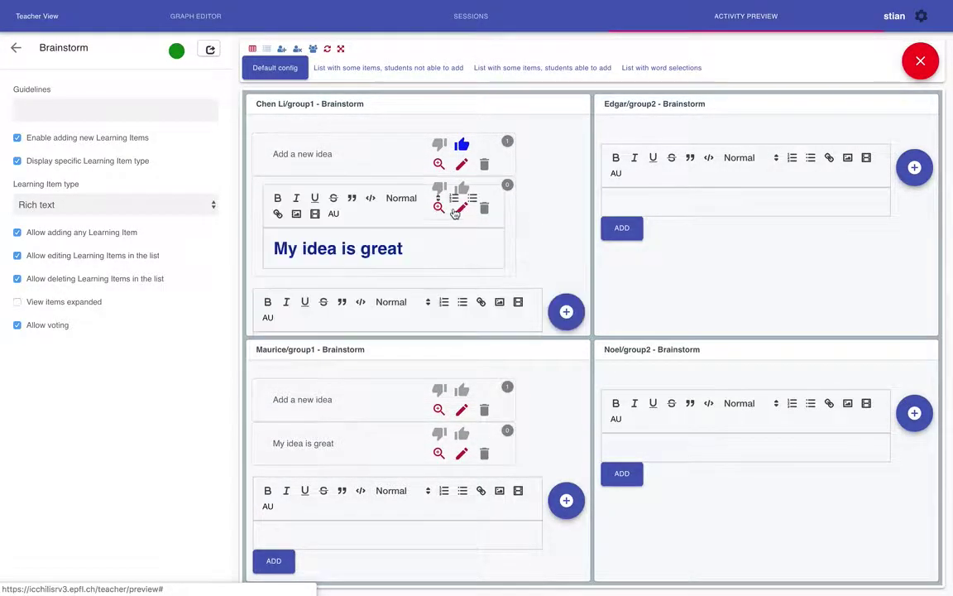
left_click(423, 243)
type("isn't")
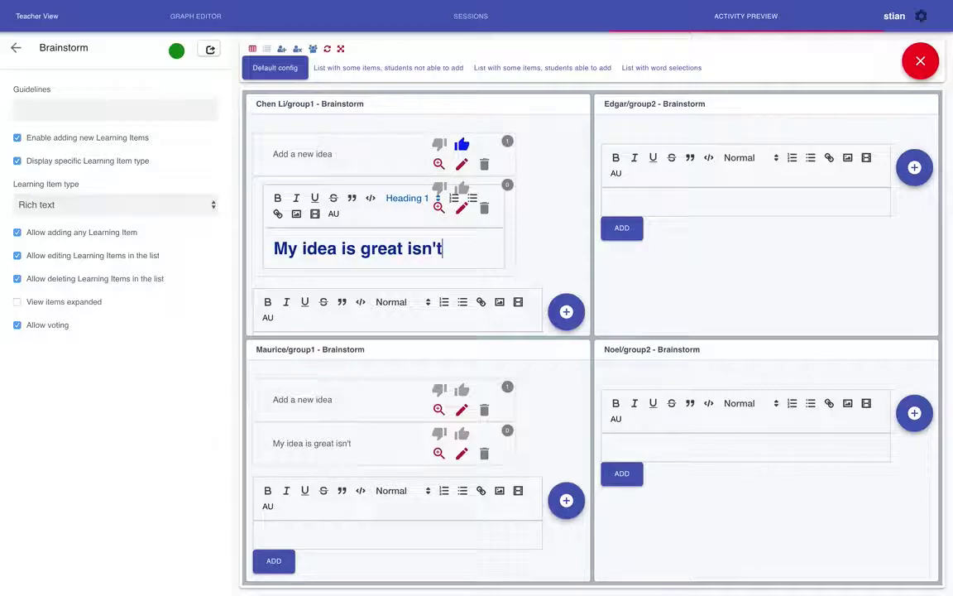
type(" it")
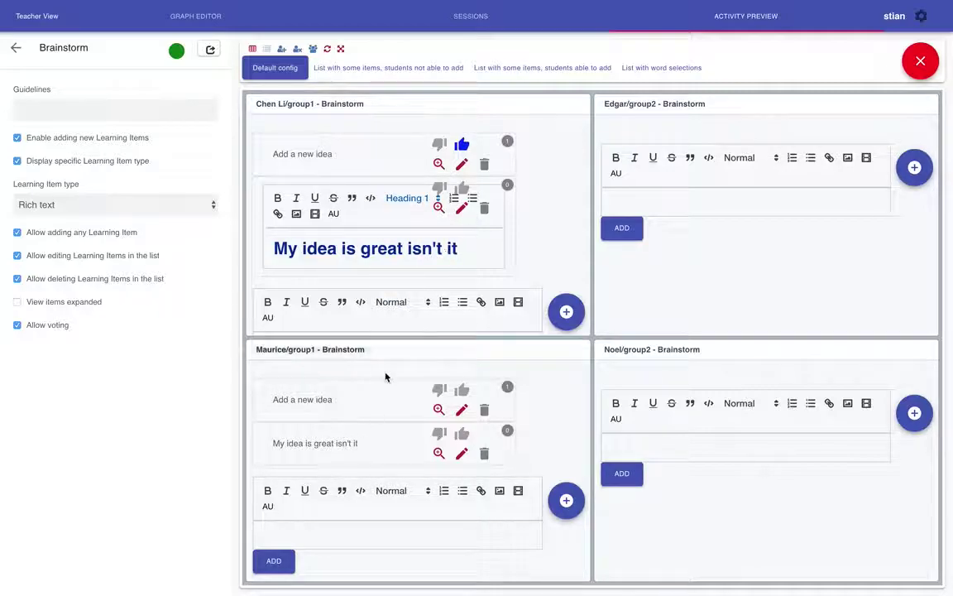
Add the item "People" in the first group2 student's view.
left_click(685, 207)
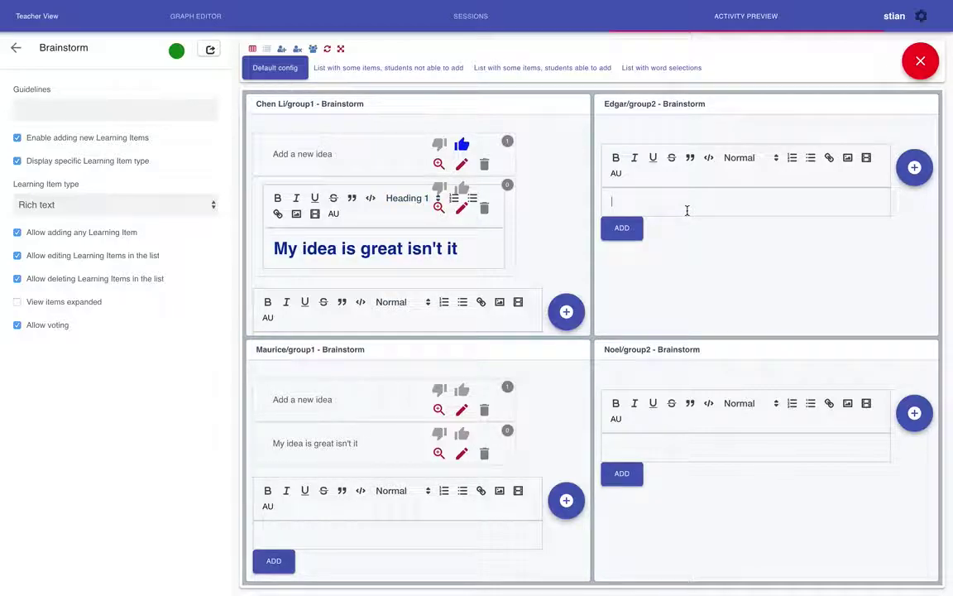
type("People")
left_click(619, 228)
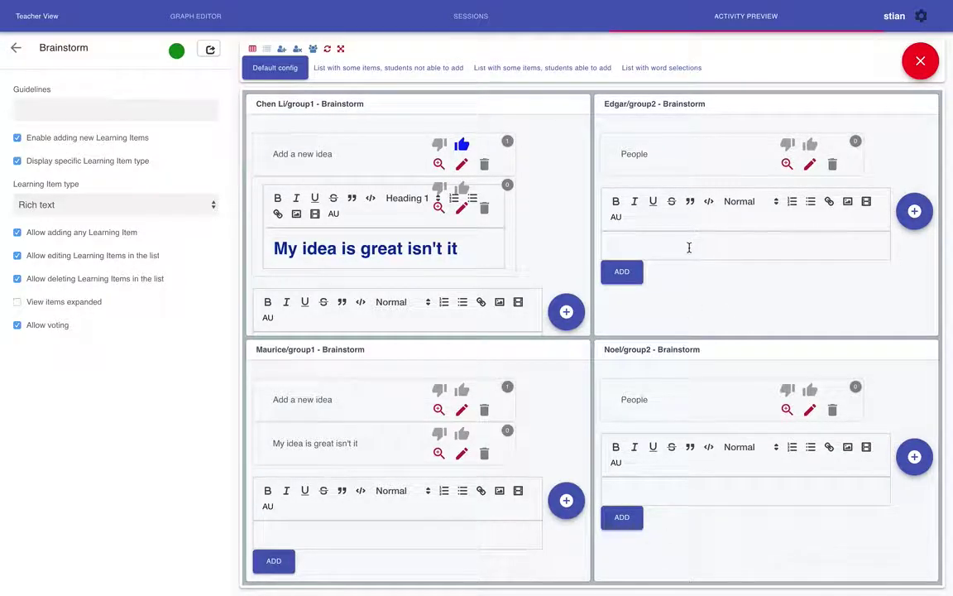
Switch the preview from group to whole-class mode and add the item "whole class" in the first student's view.
left_click(314, 50)
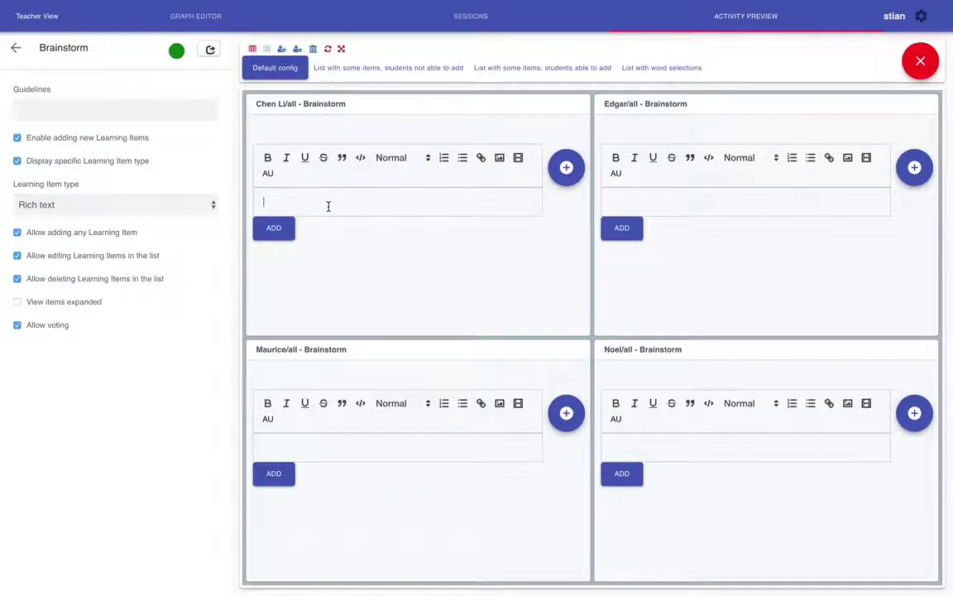
type("hole class")
left_click(276, 233)
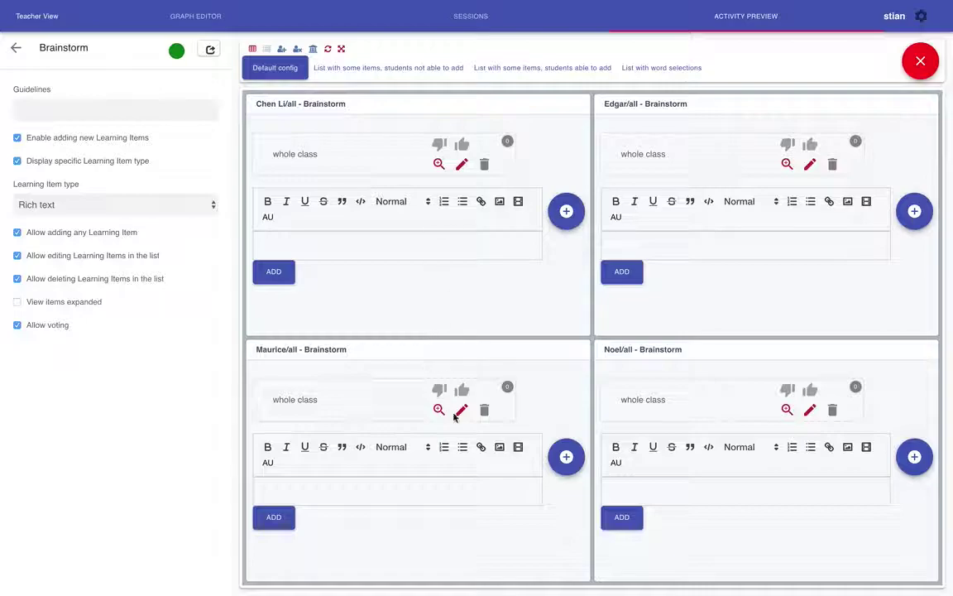
Switch the preview to individual mode and add the item "add" in the first student's view.
left_click(314, 50)
left_click(325, 201)
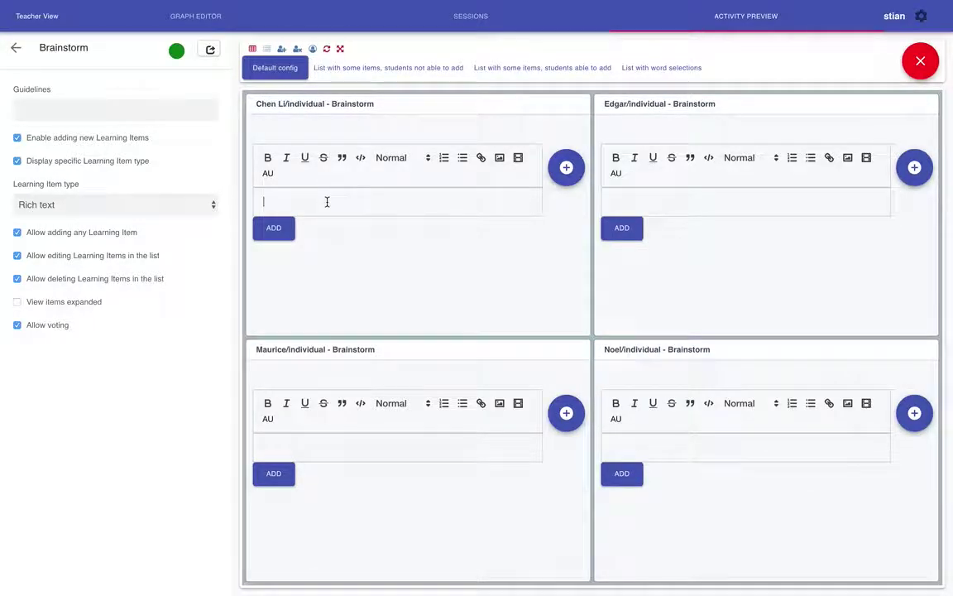
type("add")
left_click(288, 229)
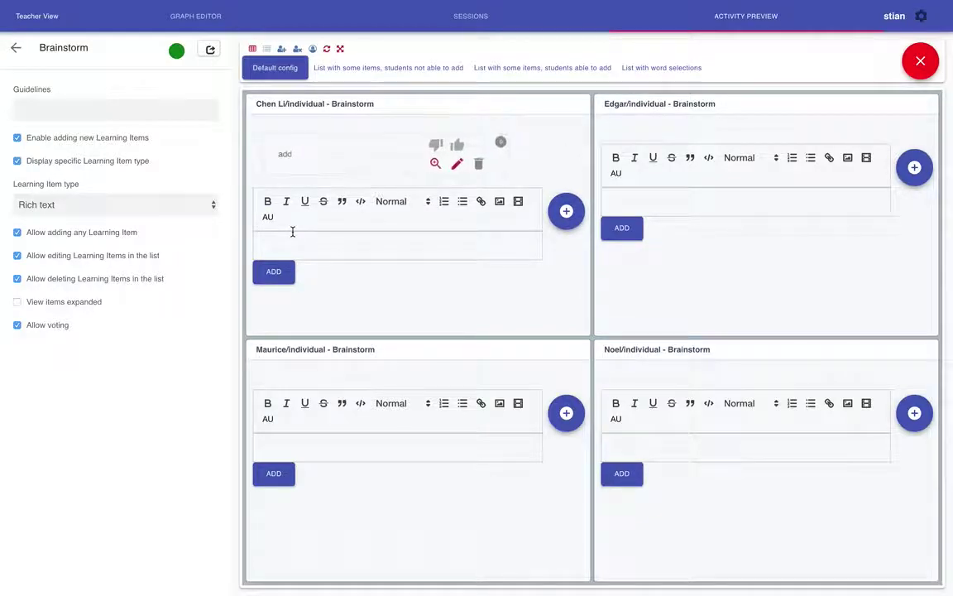
Add an item containing a first name in the second group2-side student's individual view.
left_click(639, 213)
type("peter")
left_click(623, 232)
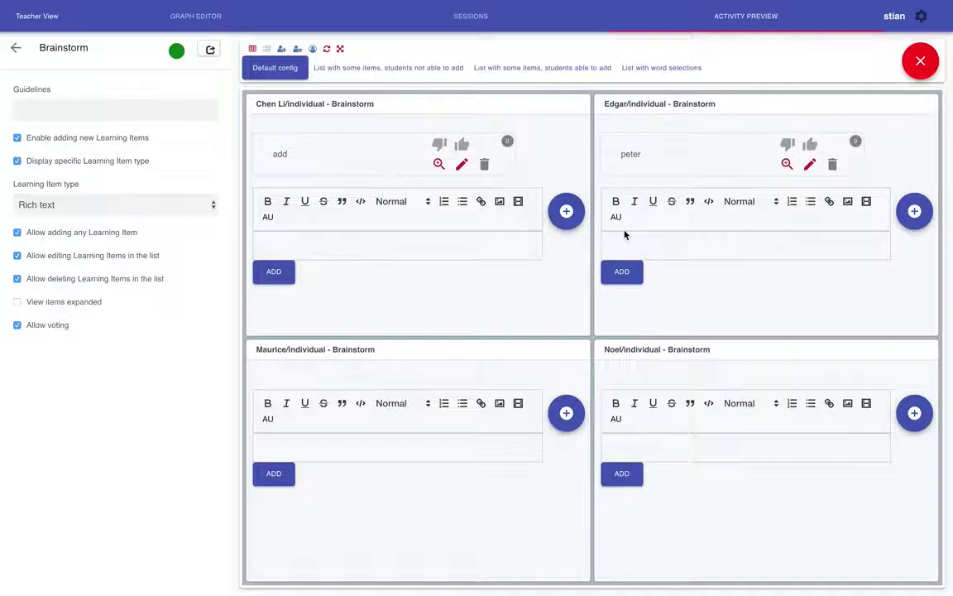
Remove three simulated students so only one student's view remains in the preview.
left_click(298, 50)
left_click(298, 50)
left_click(298, 50)
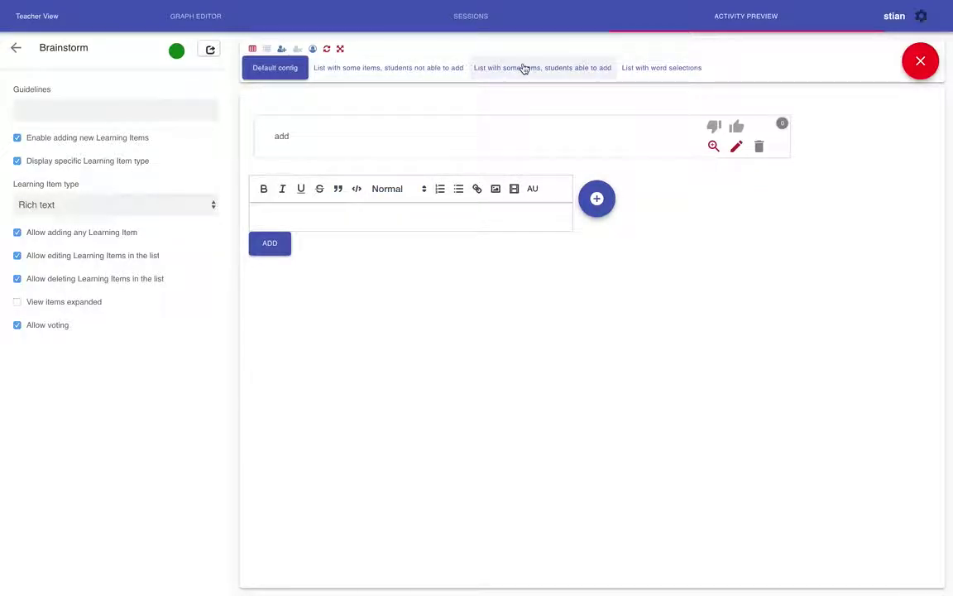
Load the example lists without and with student adding, ending on the List with word selections example.
left_click(414, 73)
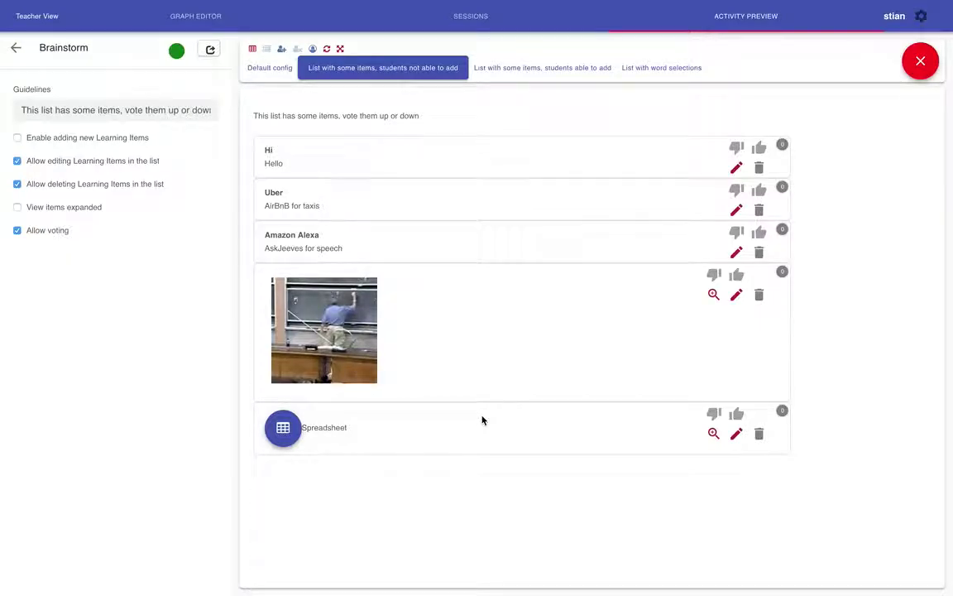
left_click(511, 69)
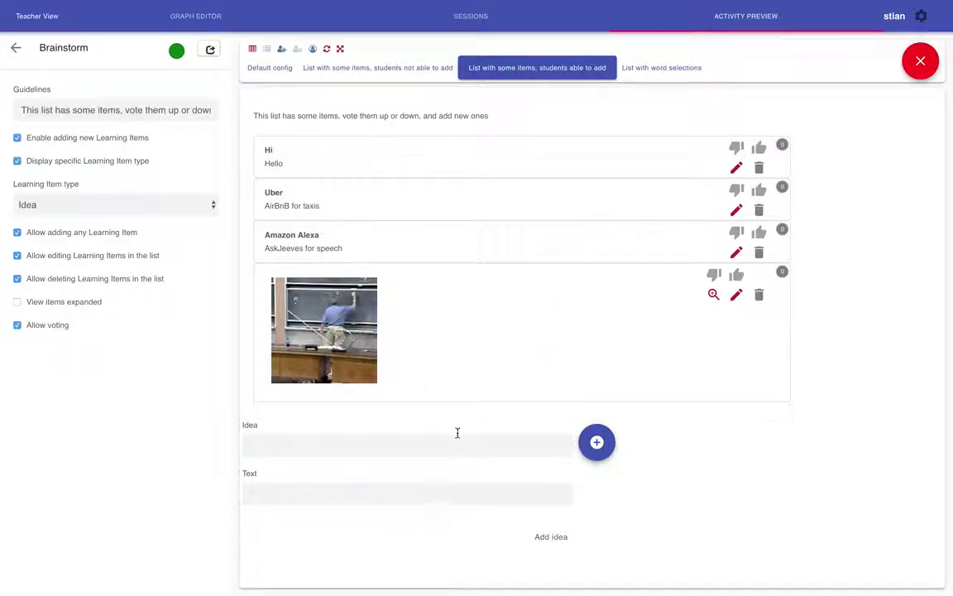
left_click(665, 74)
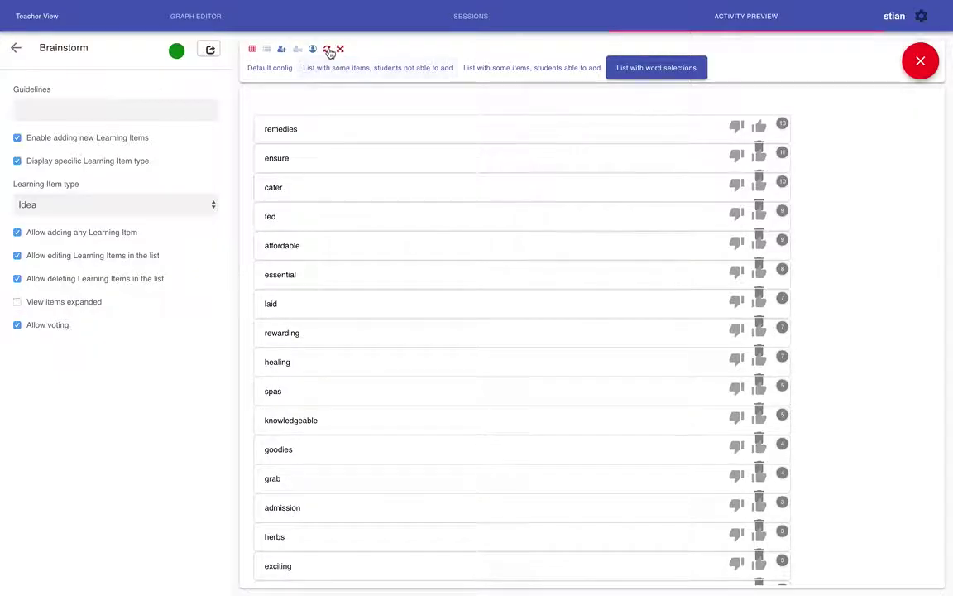
Vote down "remedies" and "cater" and vote up "fed" in the word list.
left_click(738, 128)
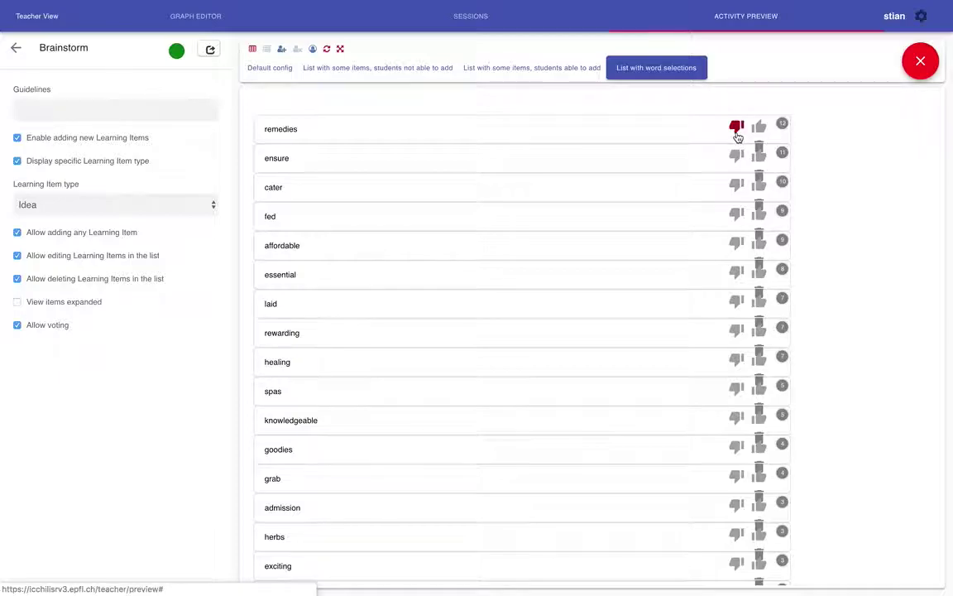
left_click(742, 186)
left_click(759, 213)
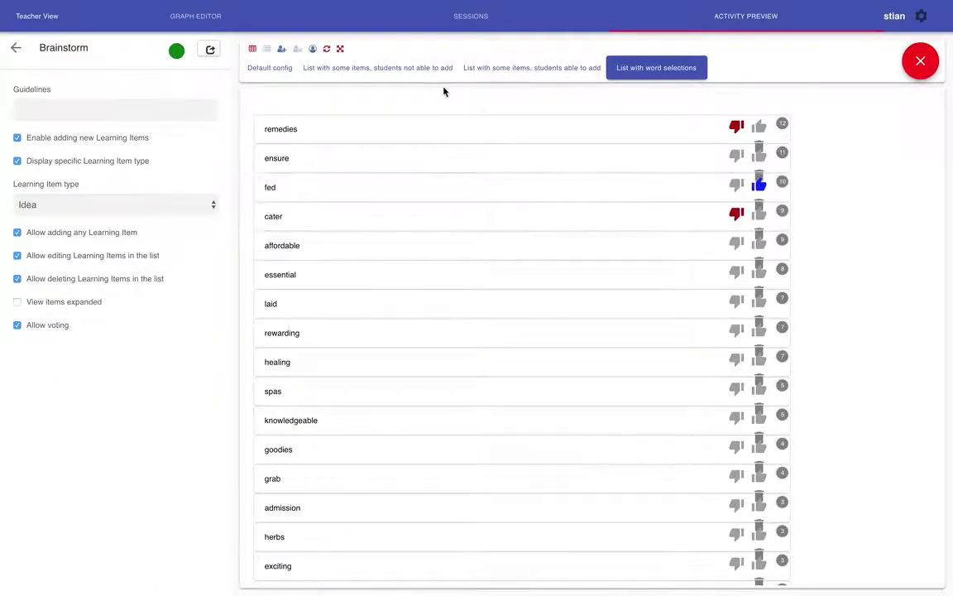
Reset the word list's votes and expand the preview to full screen with a second simulated student added.
left_click(327, 50)
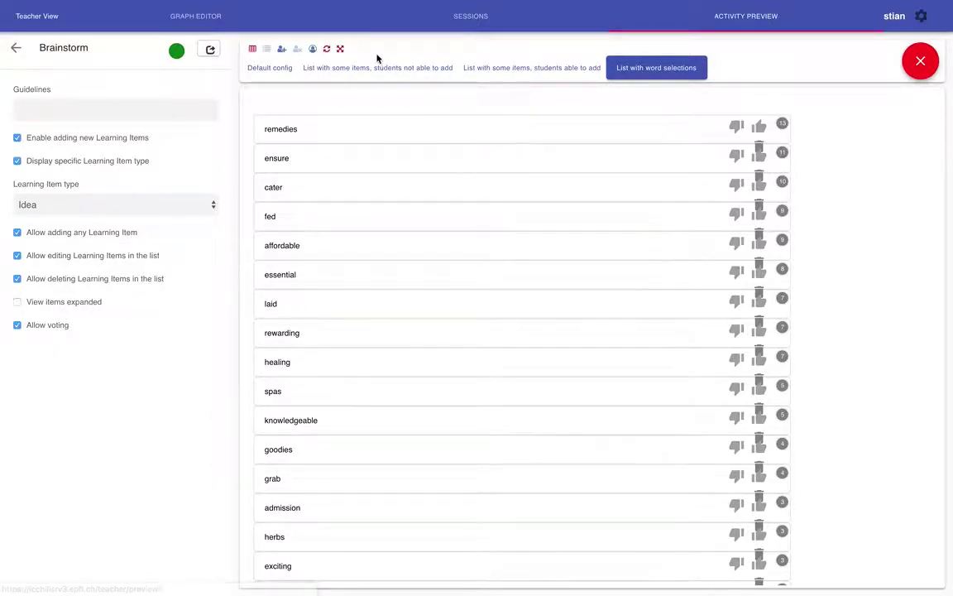
left_click(341, 51)
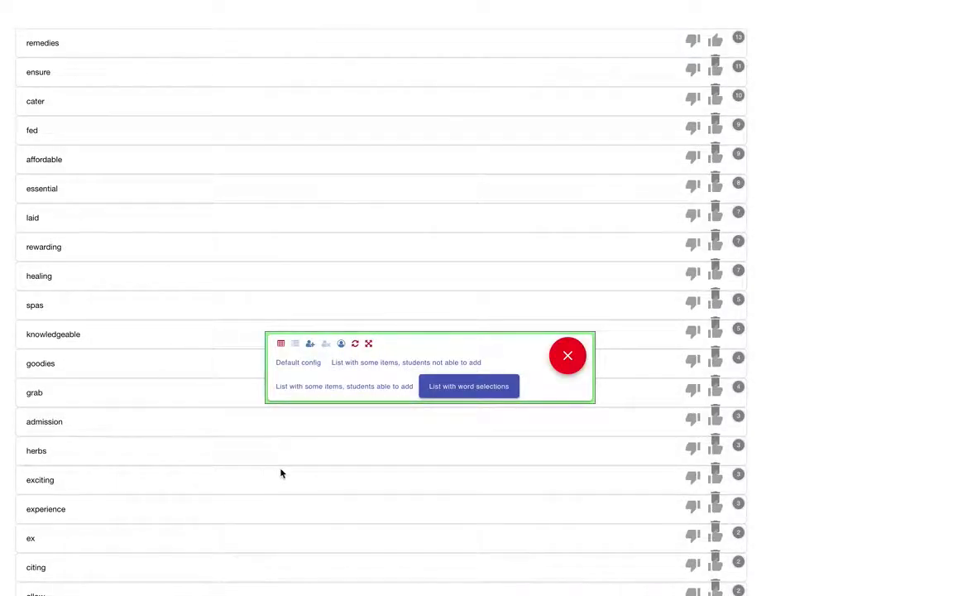
left_click_drag(470, 351, 776, 511)
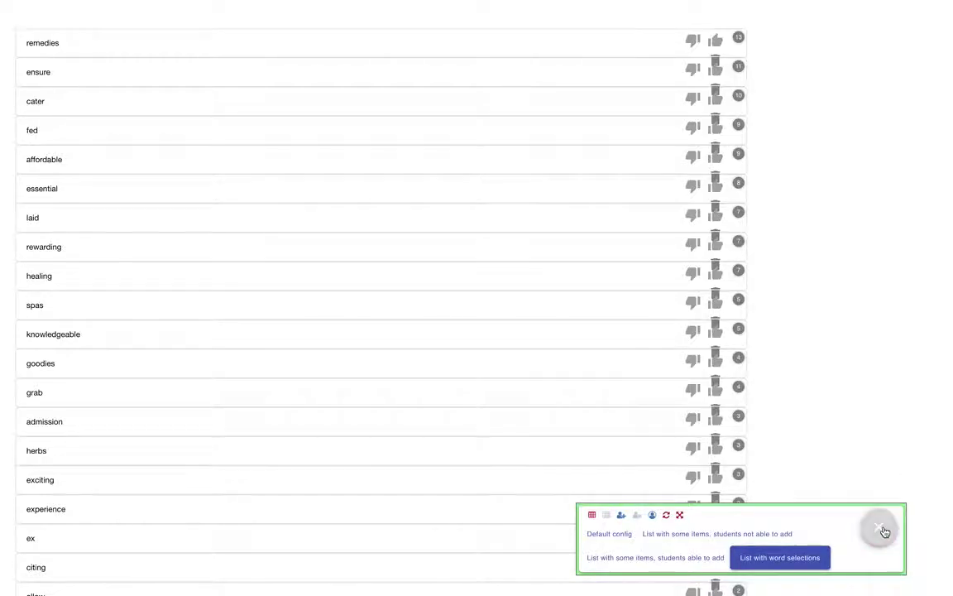
left_click(623, 518)
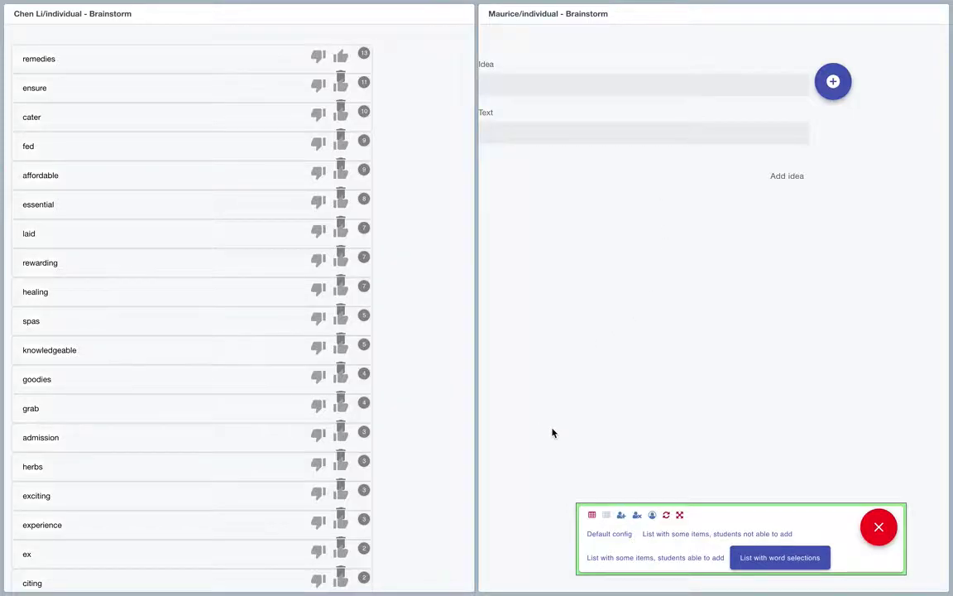
Leave the Brainstorm preview and open the Chat activity with both simulated students in one group.
left_click(879, 530)
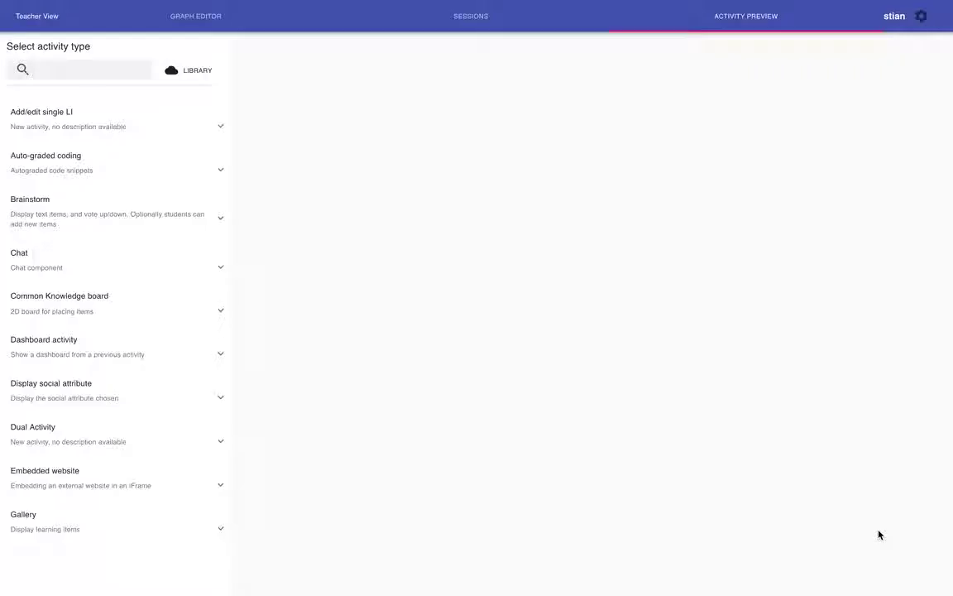
left_click(91, 252)
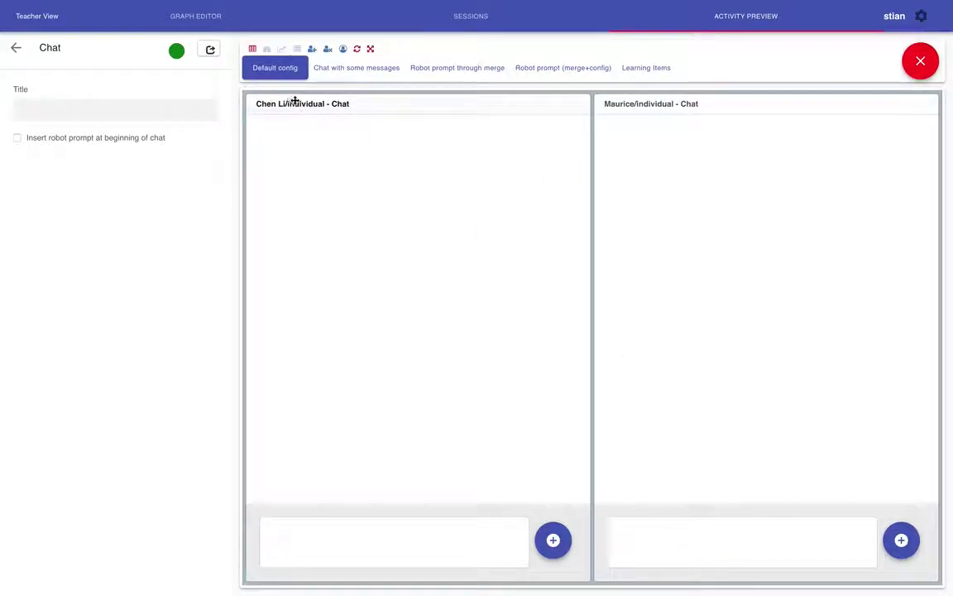
left_click(342, 51)
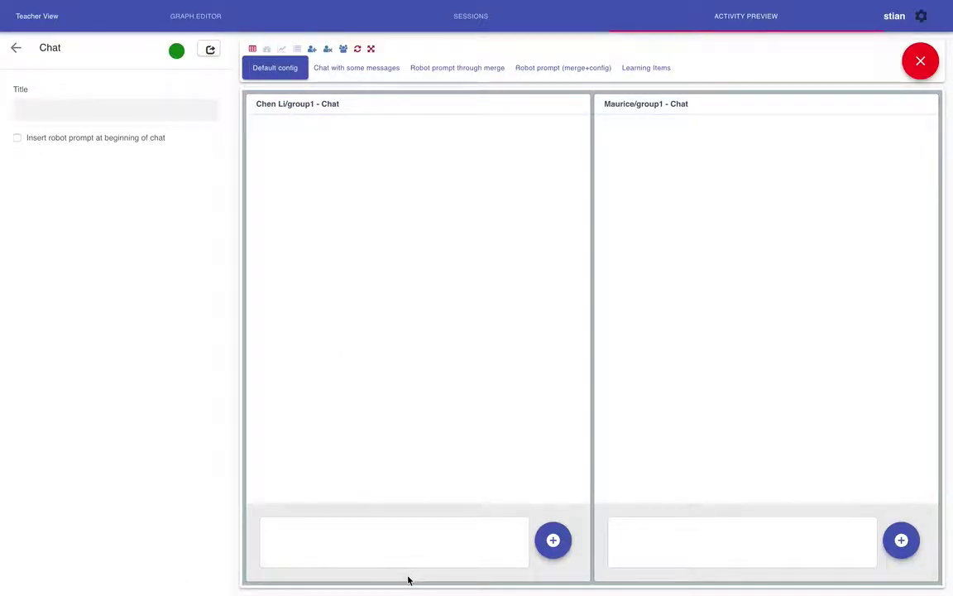
Send a message from the first student's chat saying "hi" followed by the second student's first name.
left_click(404, 548)
type("hi maur")
key("BackSpace")
key("BackSpace")
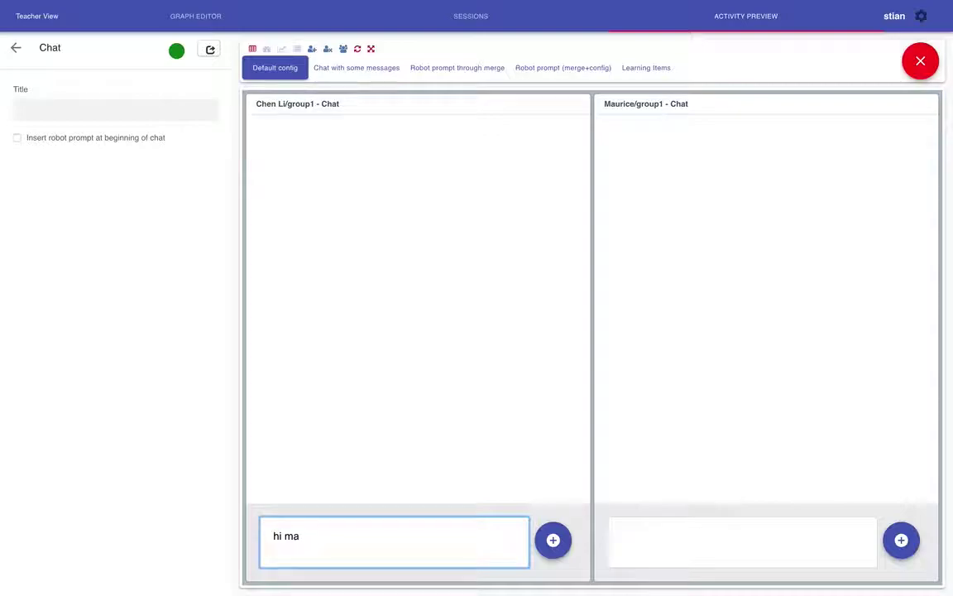
type("urice")
key("Return")
Reply "how are things?" from the second student's chat.
left_click(695, 558)
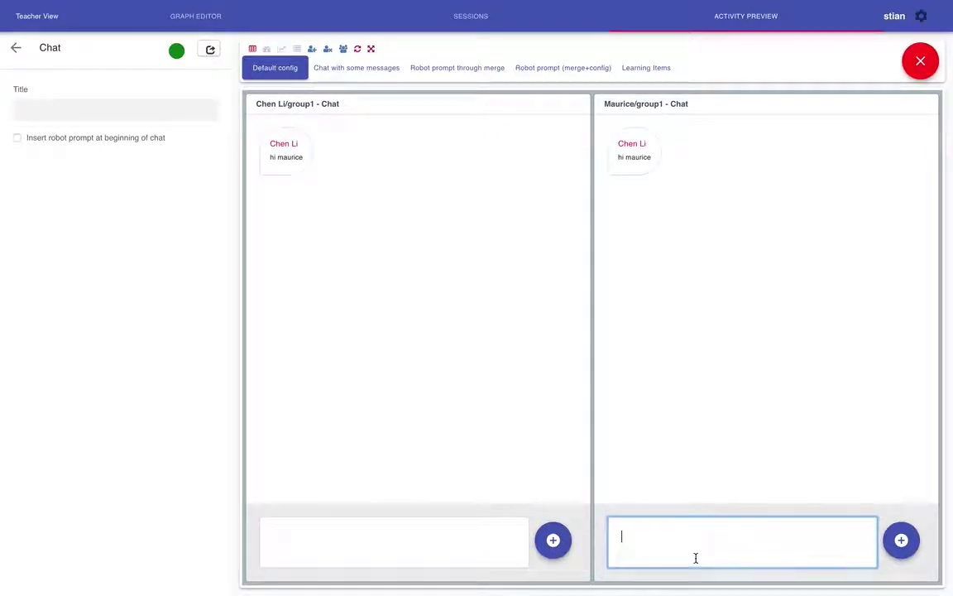
type("how are things?")
key("Return")
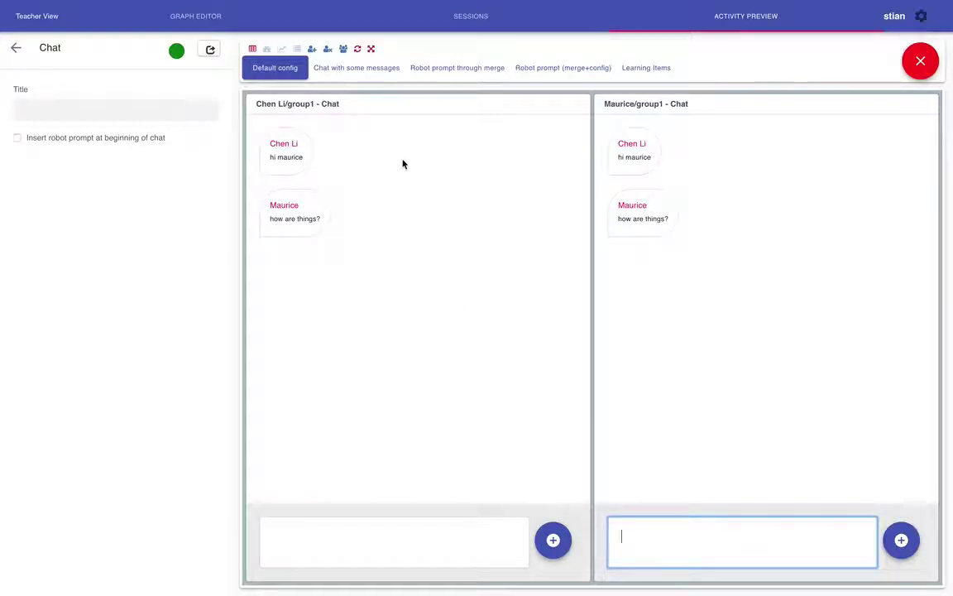
Display the chat dashboard's word cloud and send "thing thing thing" from the first student's chat.
left_click(267, 51)
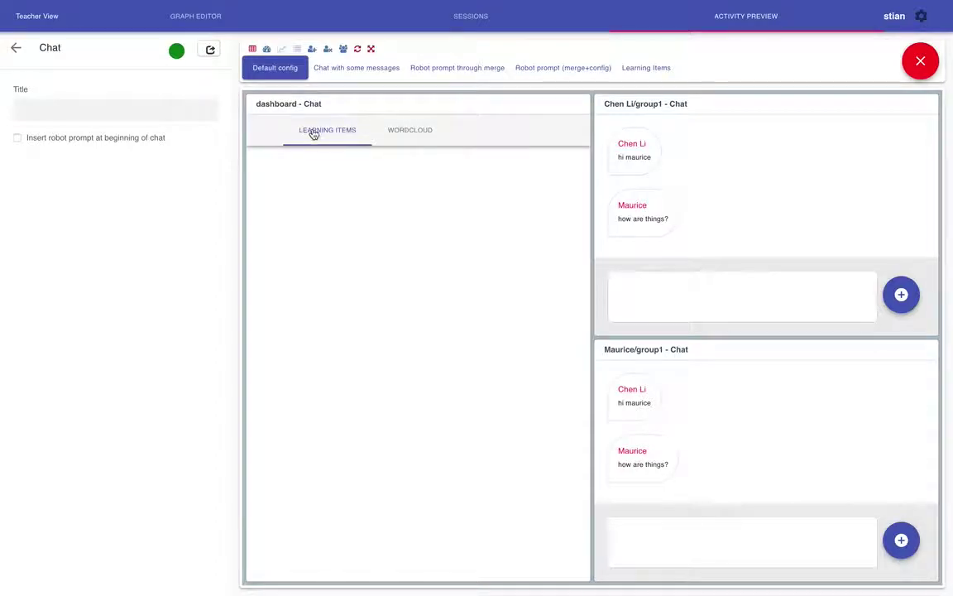
left_click(412, 133)
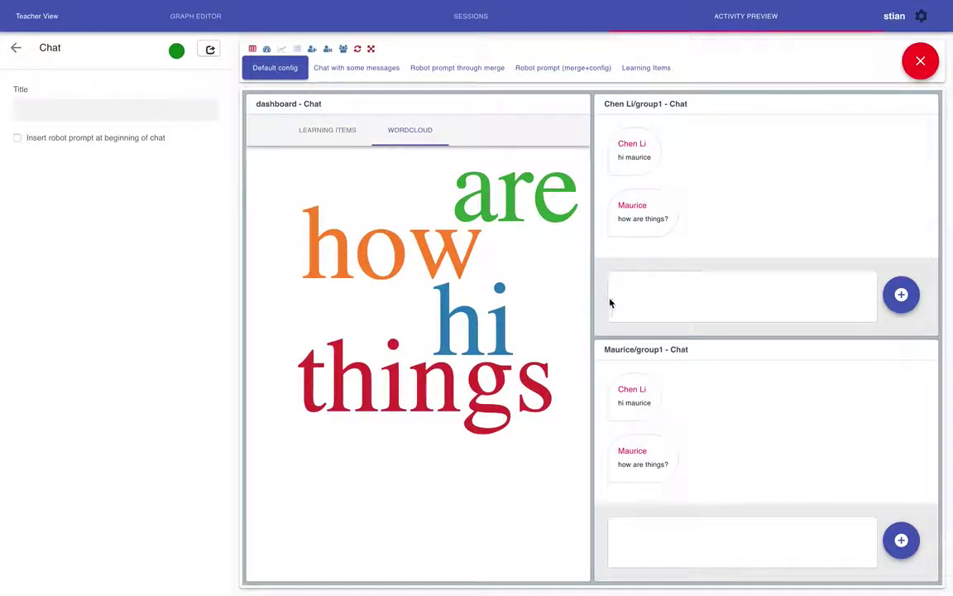
left_click(701, 308)
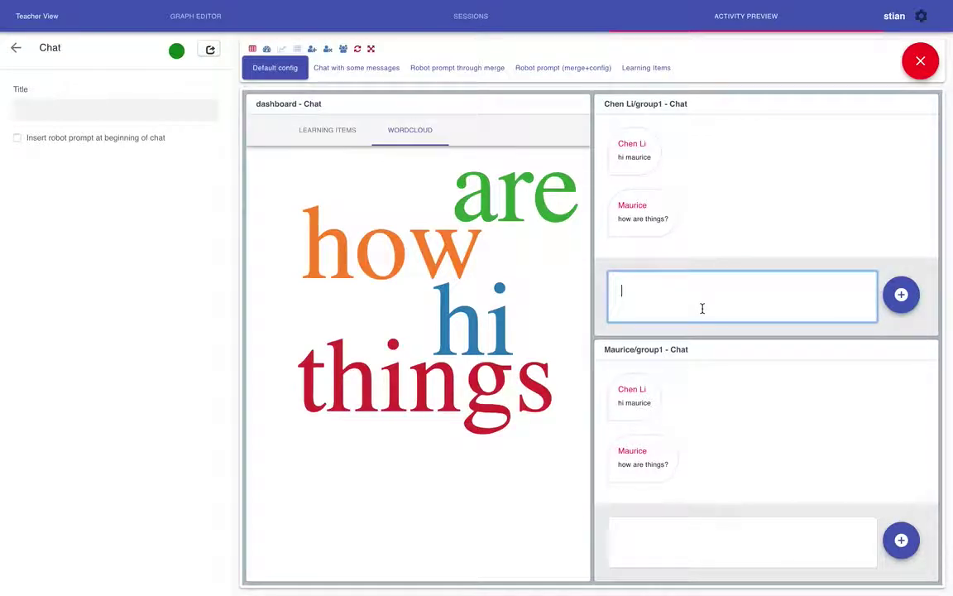
type("thing thing thing")
key("Return")
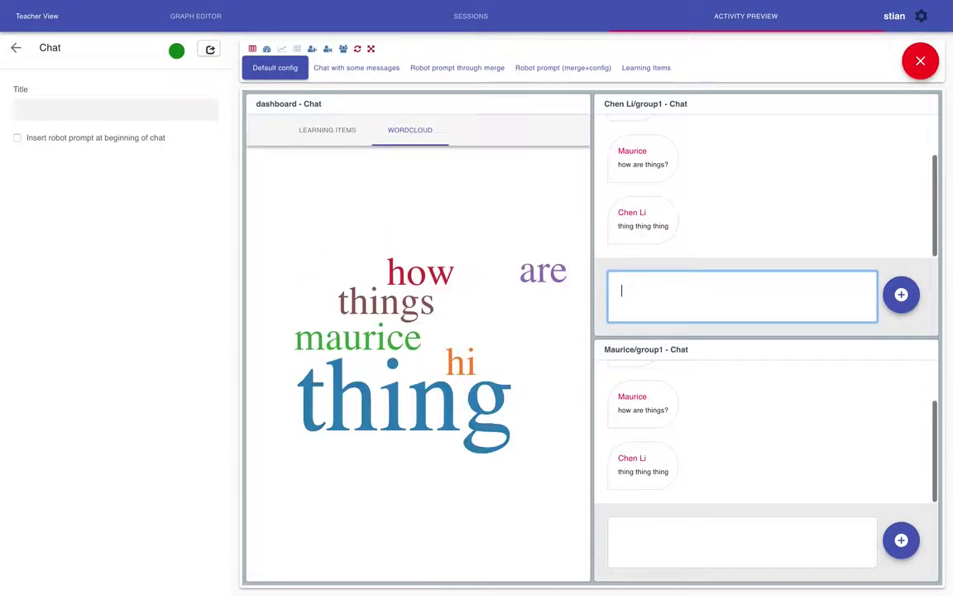
Examine the example logs dashboard's word clouds, replaying CS211 test at 32x speed, and return to the chat preview.
left_click(282, 51)
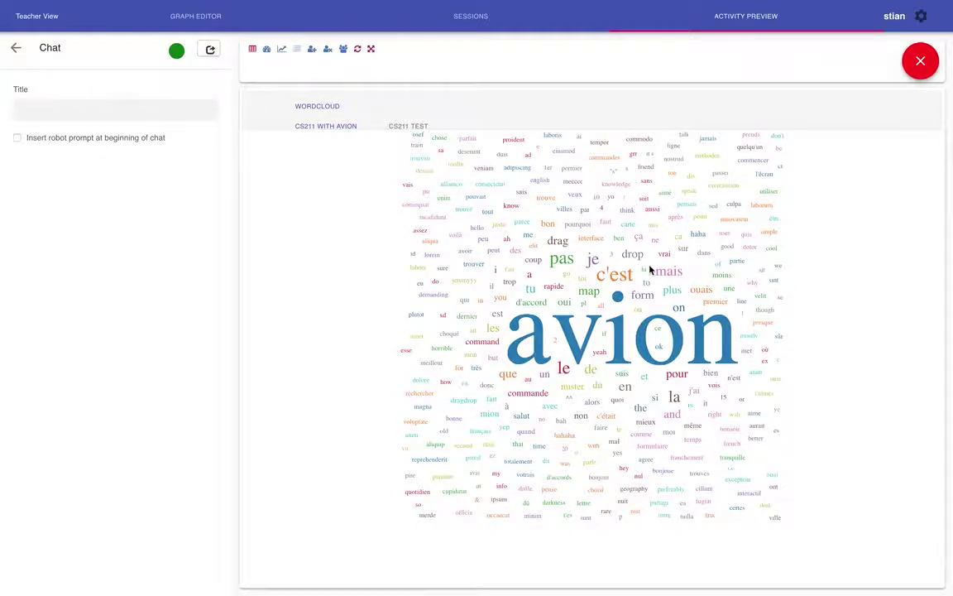
left_click(402, 128)
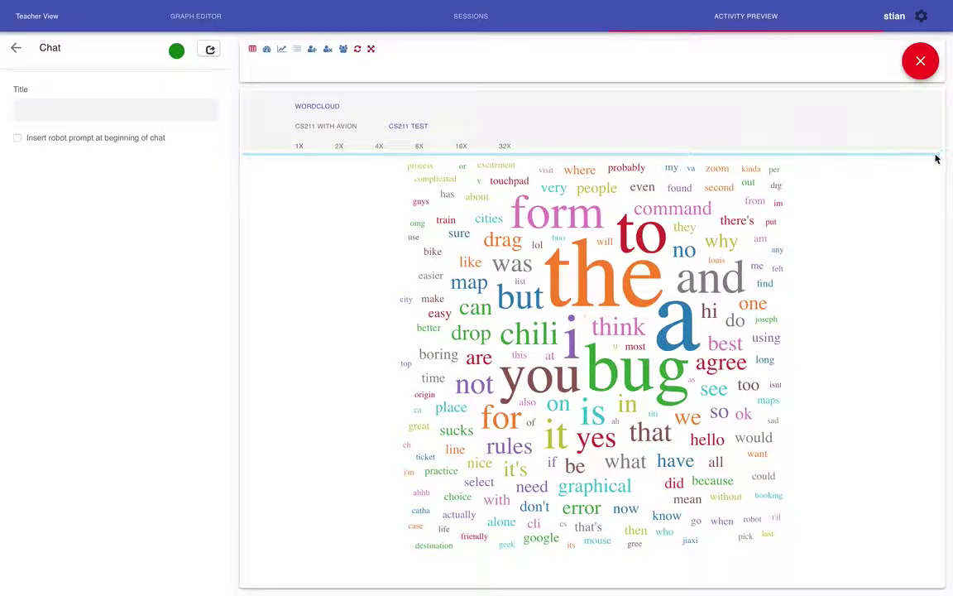
left_click(506, 147)
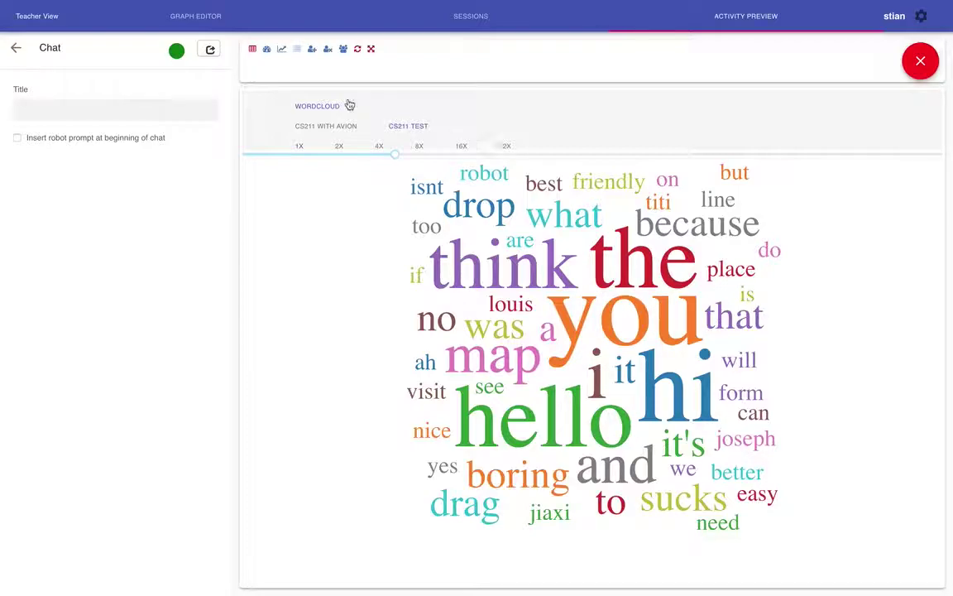
left_click(284, 52)
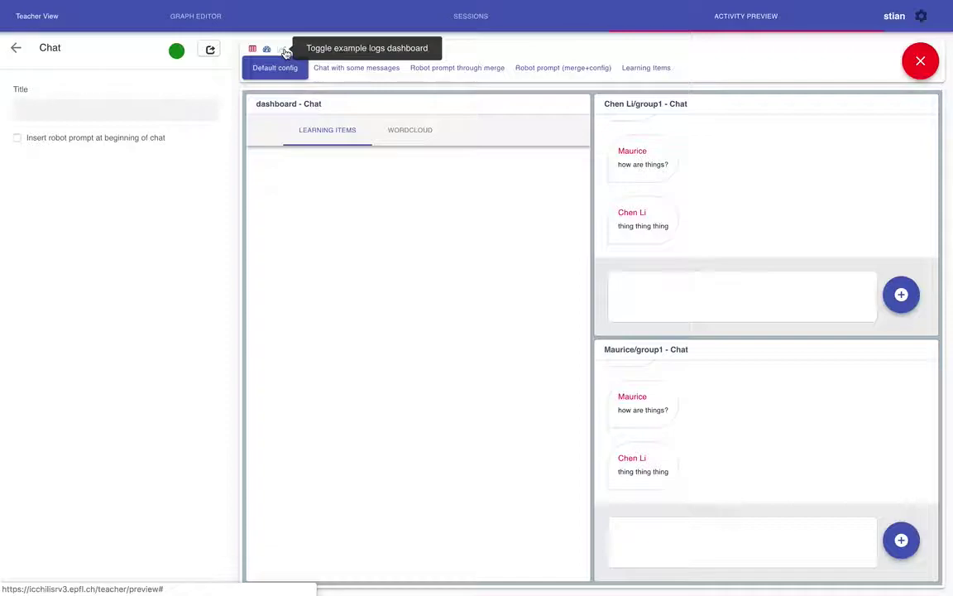
Open the Melting chocolate simulation activity and reduce the preview to one simulated student.
left_click(16, 49)
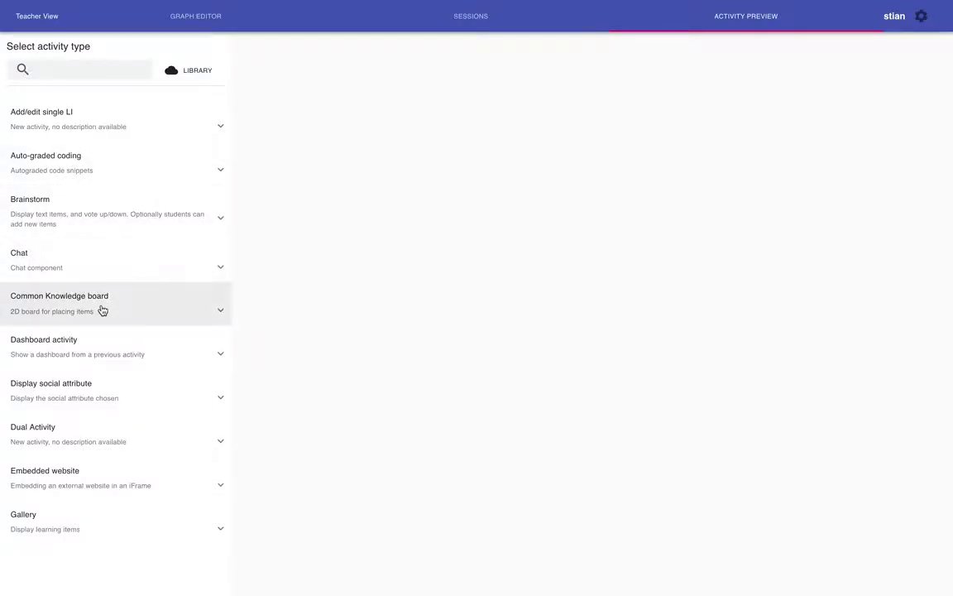
scroll(101, 311, "down", 1)
scroll(101, 311, "up", 1)
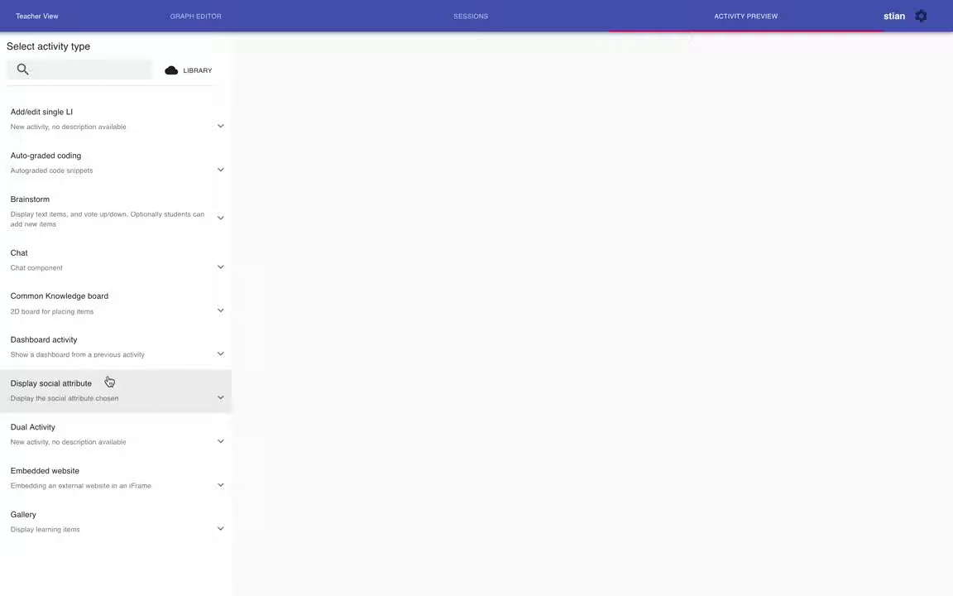
scroll(109, 383, "down", 3)
scroll(109, 381, "down", 5)
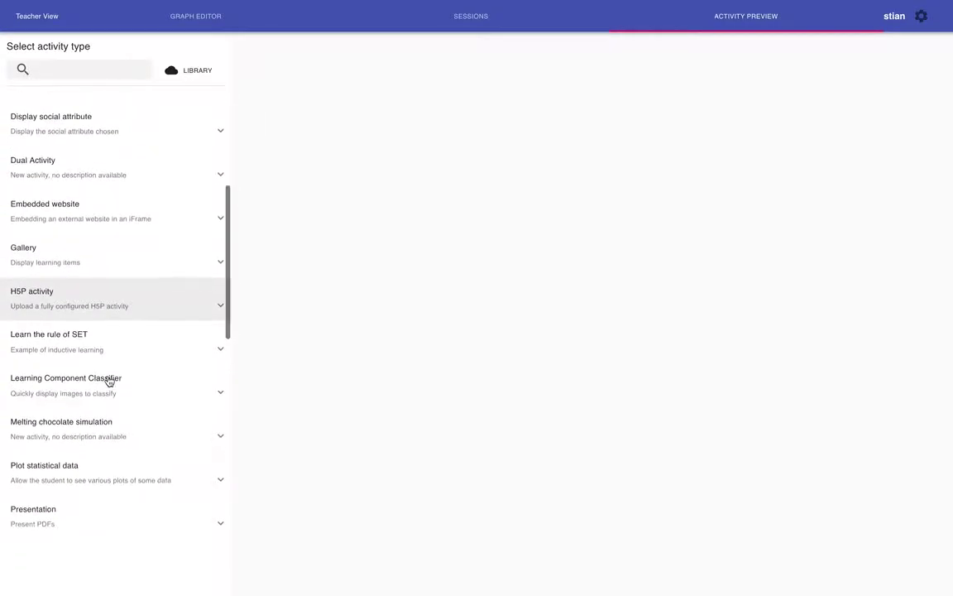
left_click(108, 408)
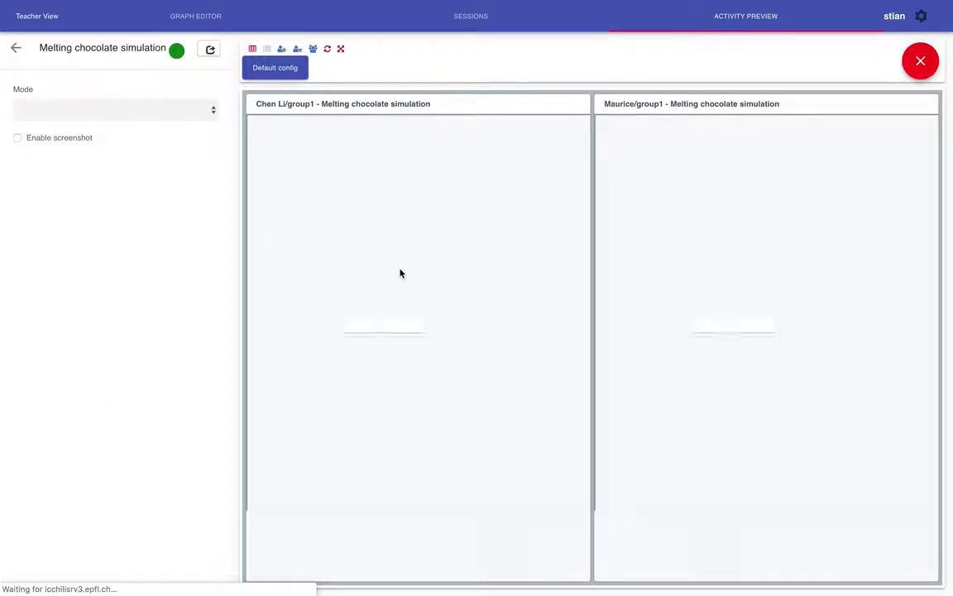
left_click(314, 52)
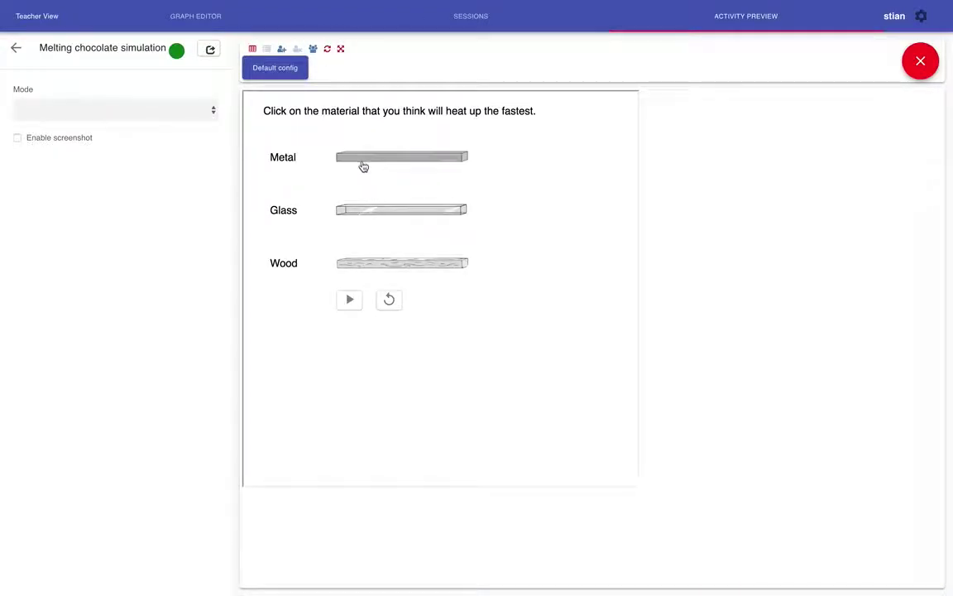
Run and pause the heating simulation with Glass as the prediction, and show the activity logs.
left_click(287, 212)
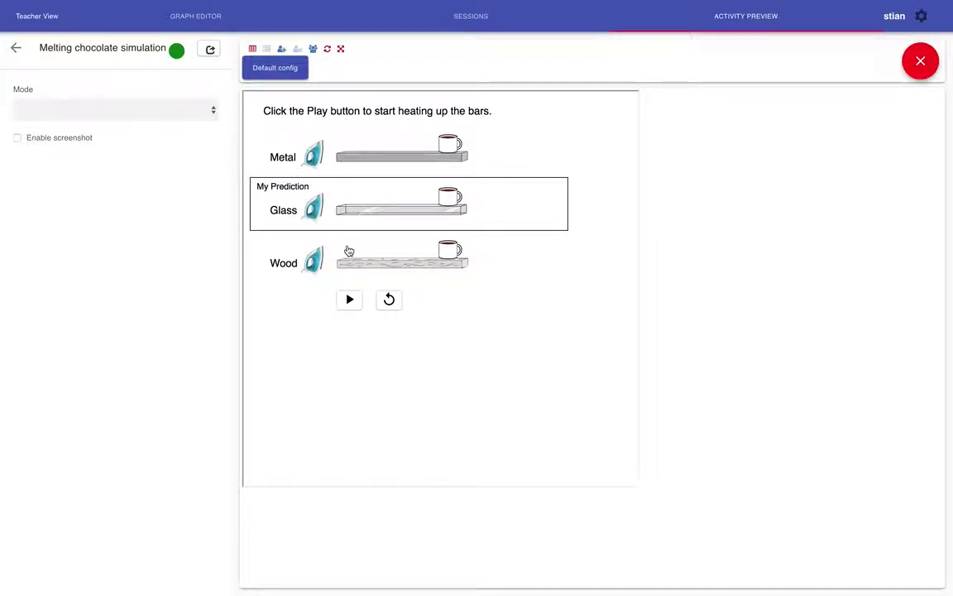
left_click(350, 302)
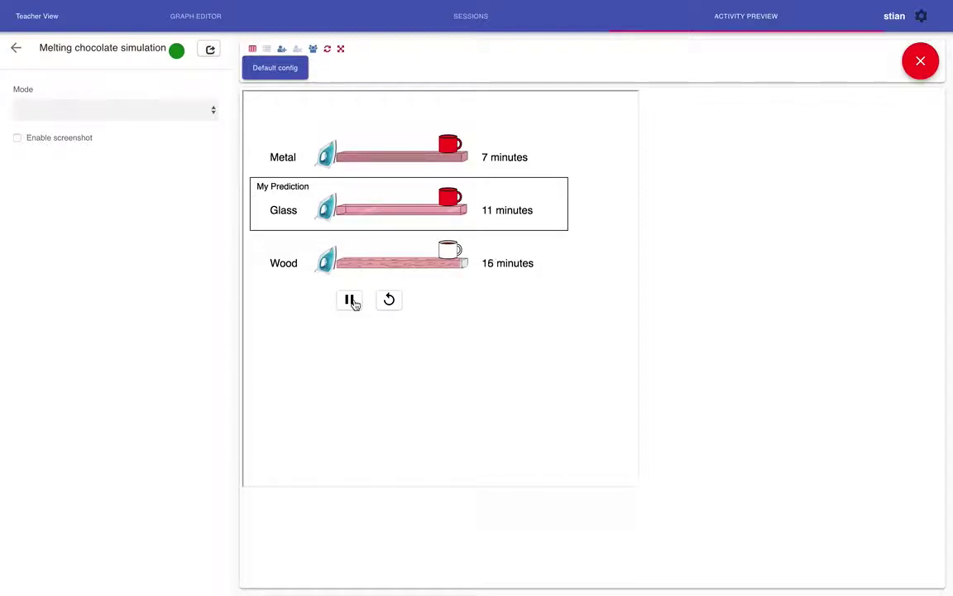
left_click(350, 300)
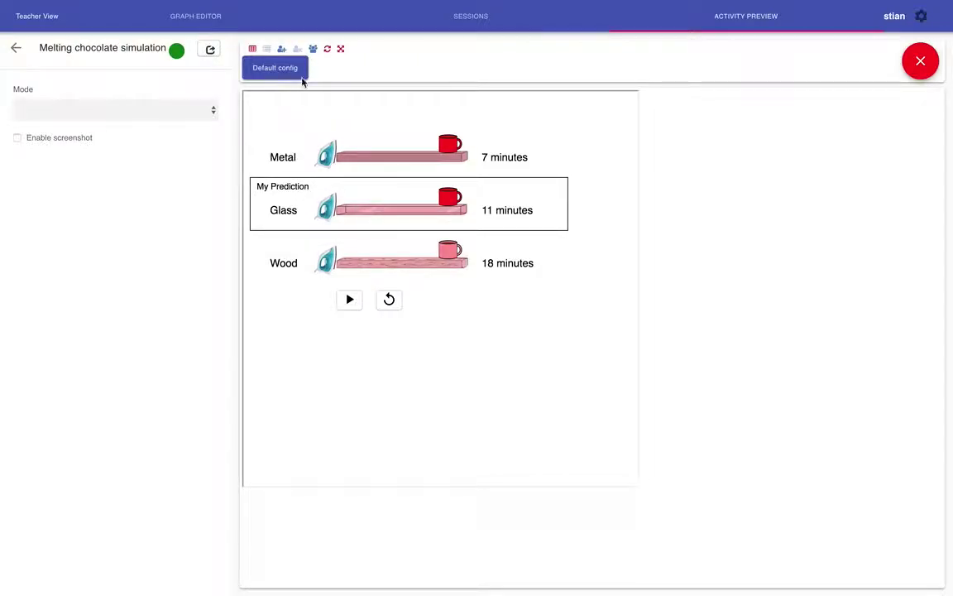
left_click(266, 49)
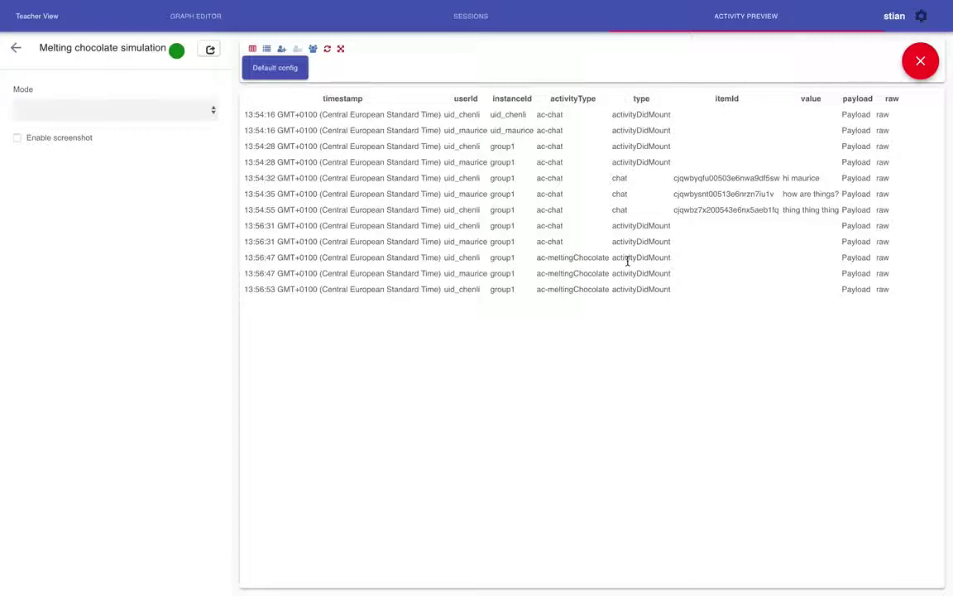
Search the activity types for "ther" and open Simulate thermo cup with the student view instead of the logs.
left_click(17, 52)
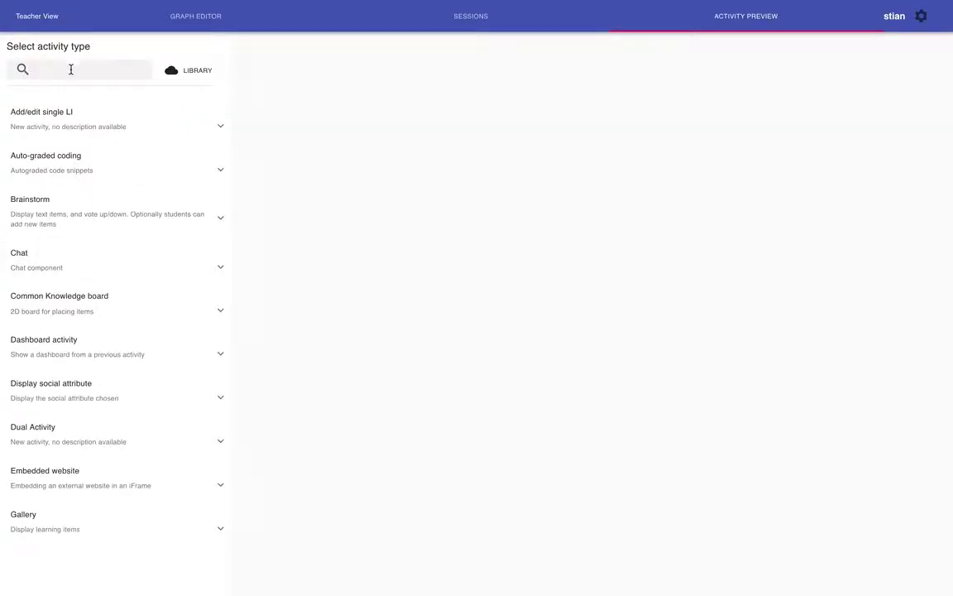
type("th")
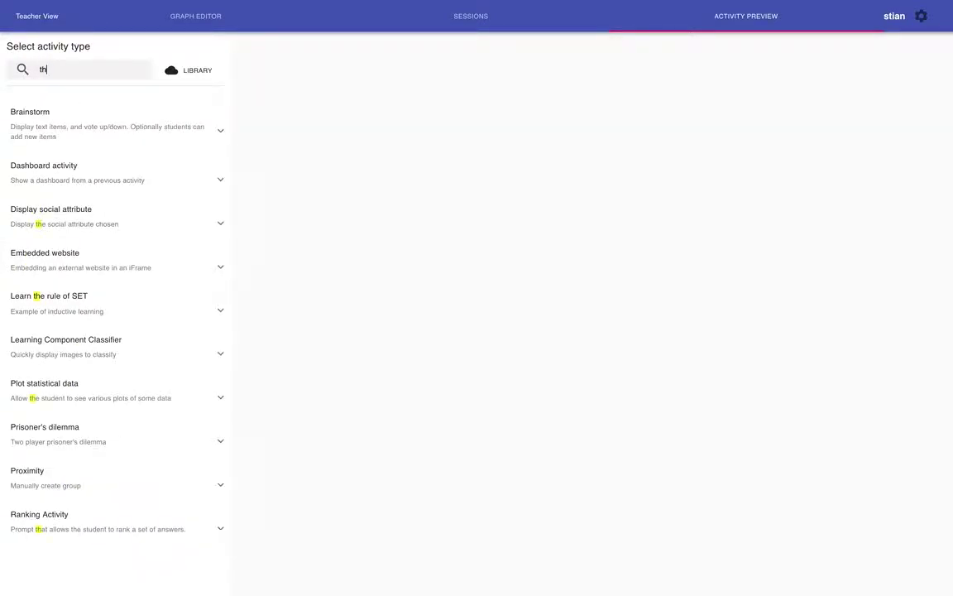
type("er")
left_click(72, 165)
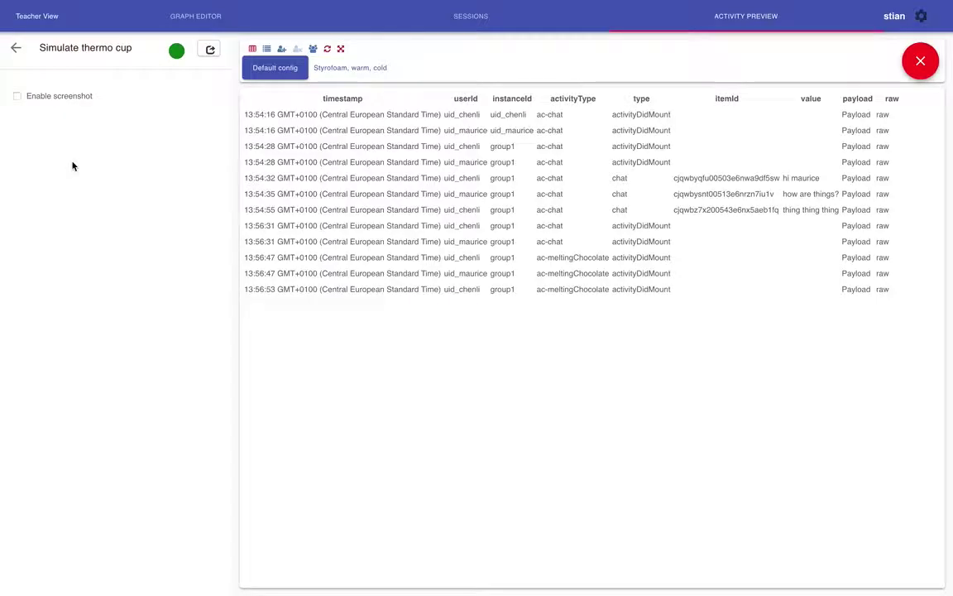
left_click(252, 49)
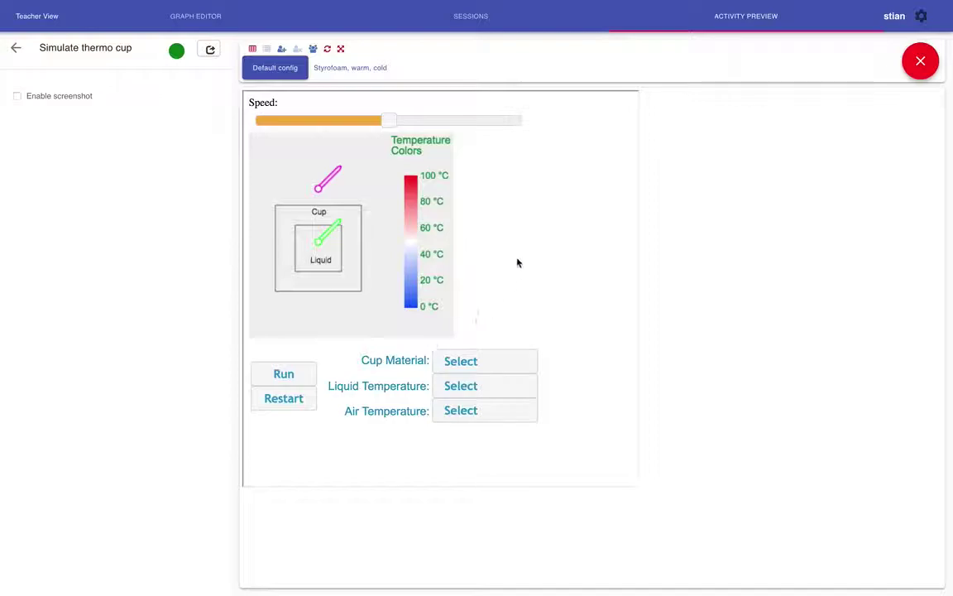
Run the thermo cup simulation with an Aluminum cup, Hot (90 °C) liquid and Warm (40 °C) air.
left_click(512, 364)
left_click(510, 400)
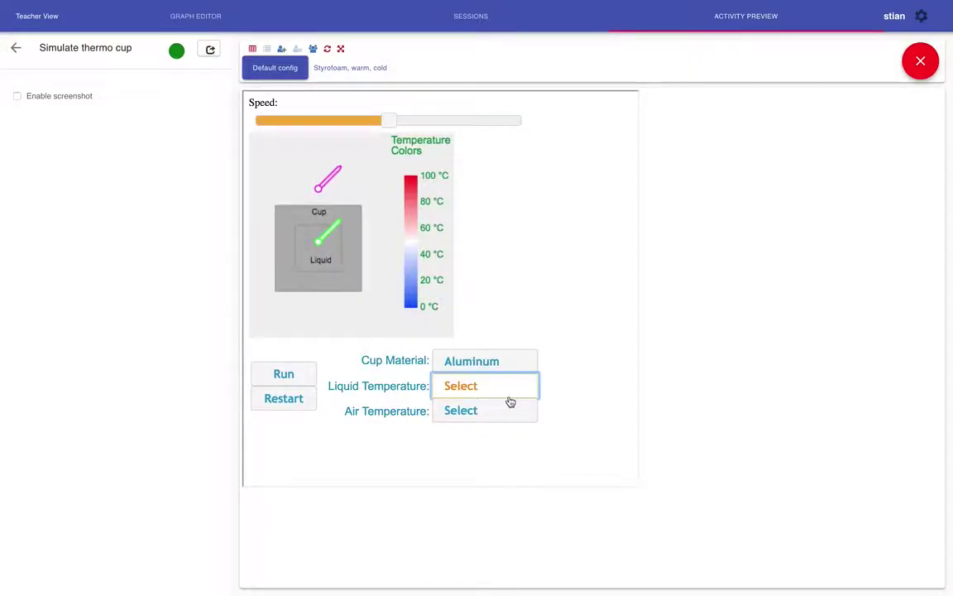
left_click(511, 387)
left_click(511, 427)
left_click(506, 414)
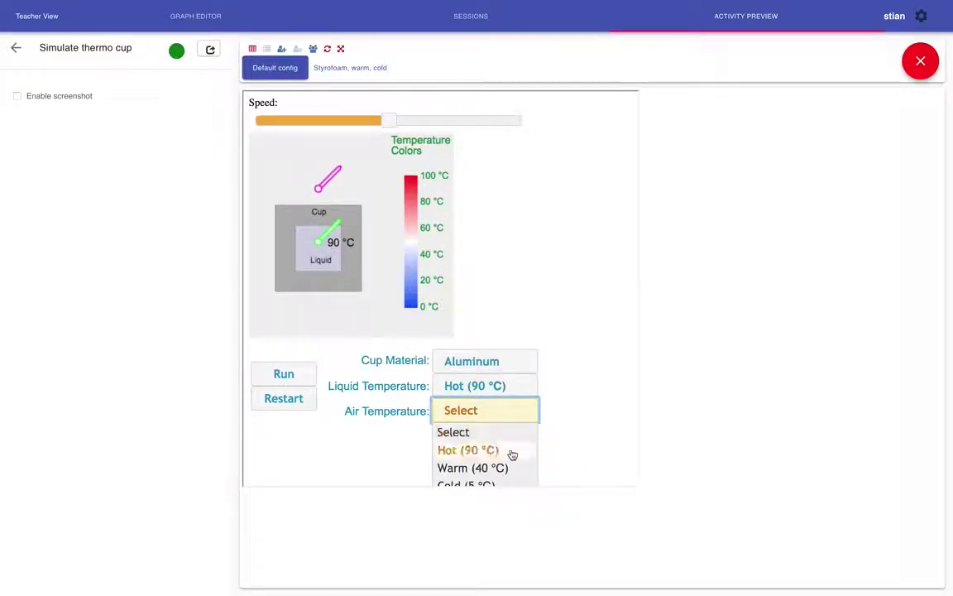
left_click(510, 468)
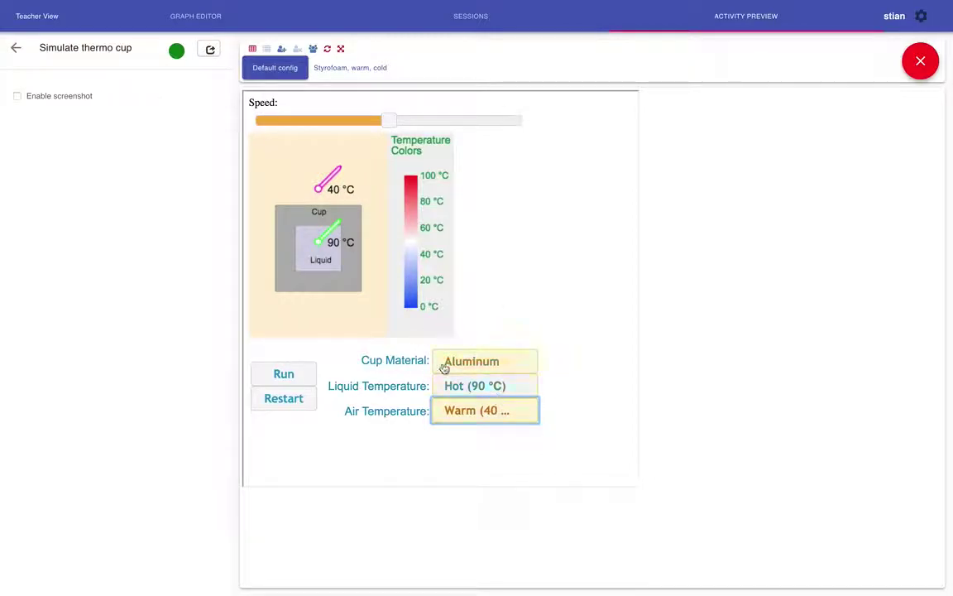
left_click(286, 379)
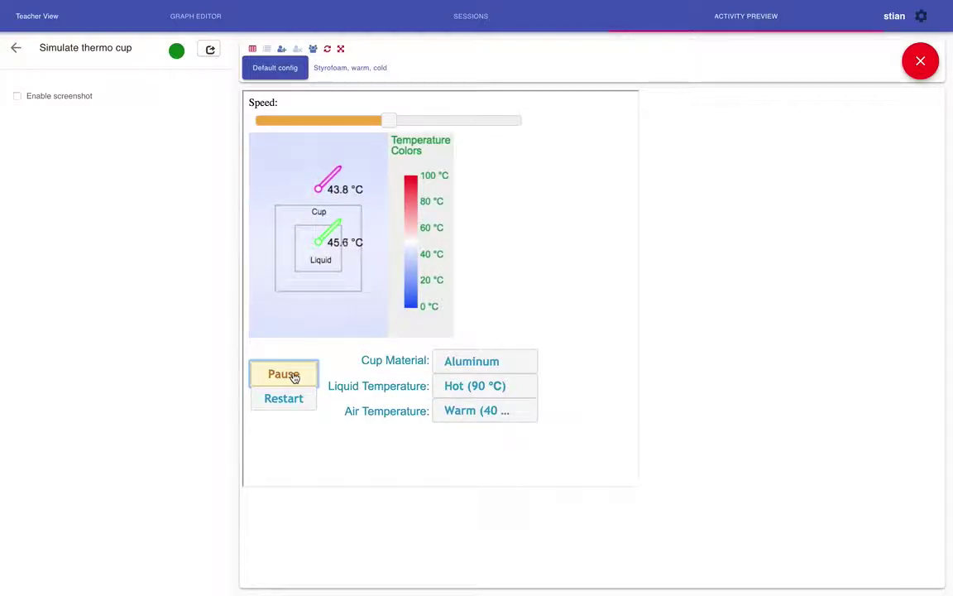
Pause the thermo cup simulation and show the activity logs.
left_click(293, 376)
left_click(269, 50)
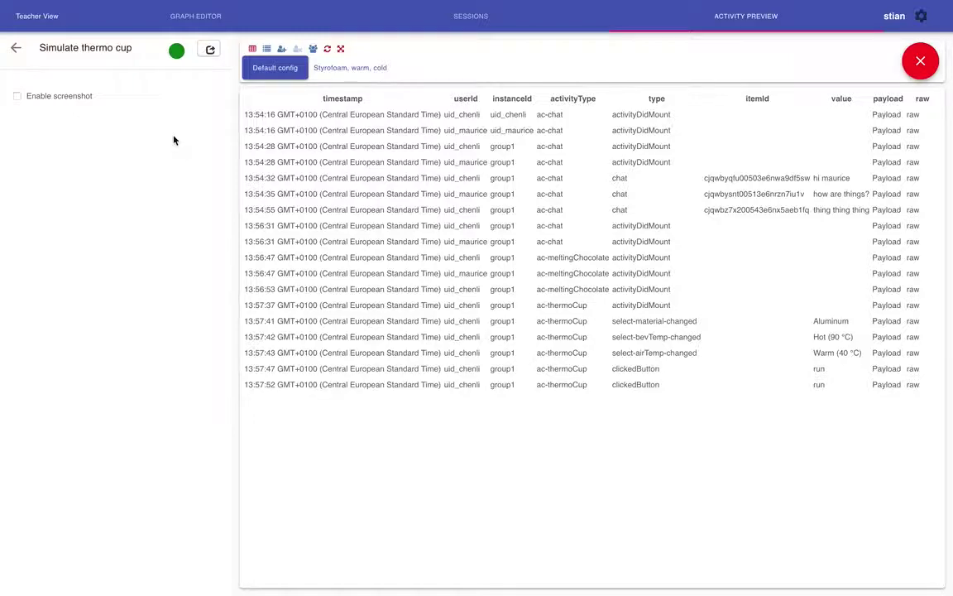
Return to the activity types and open the Quiz activity with the student view instead of the logs.
left_click(15, 52)
scroll(68, 300, "down", 10)
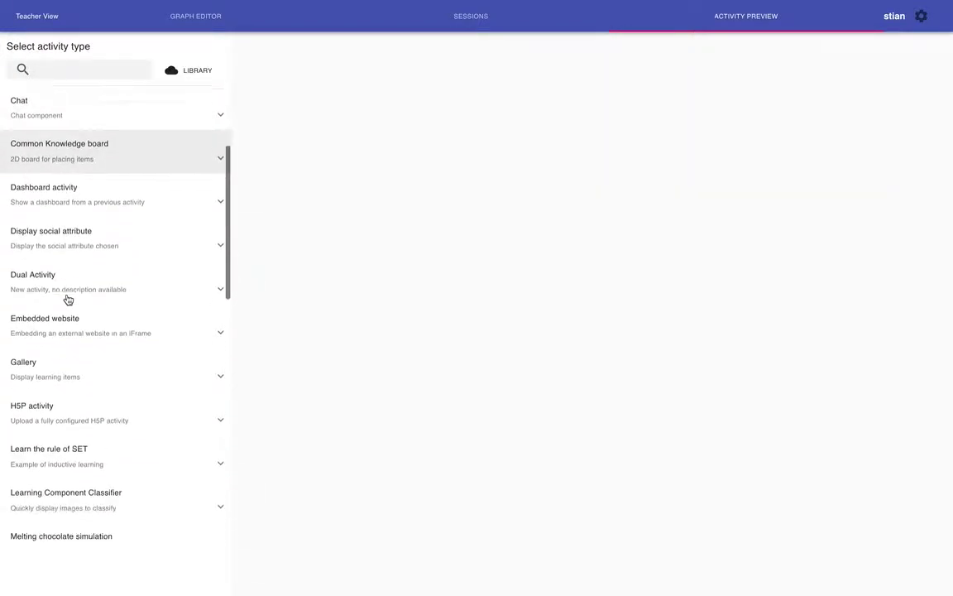
left_click(68, 300)
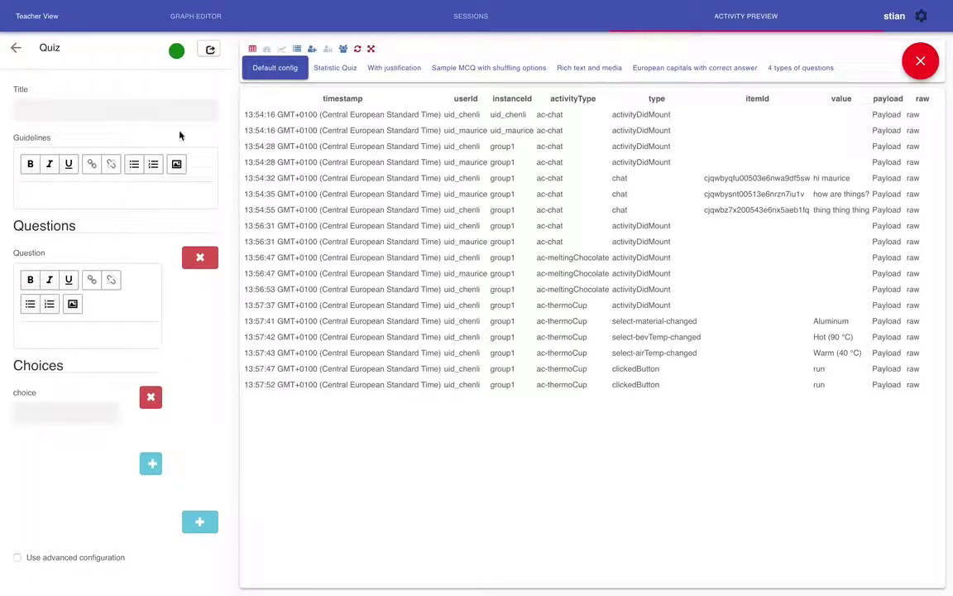
left_click(297, 49)
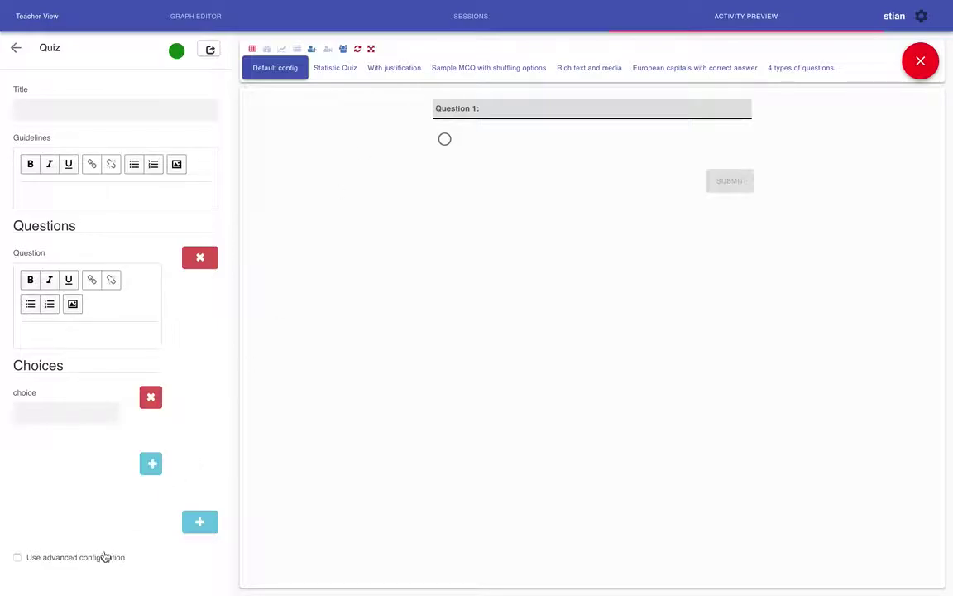
Turn on the advanced configuration of the default quiz and look over its extra options.
left_click(17, 560)
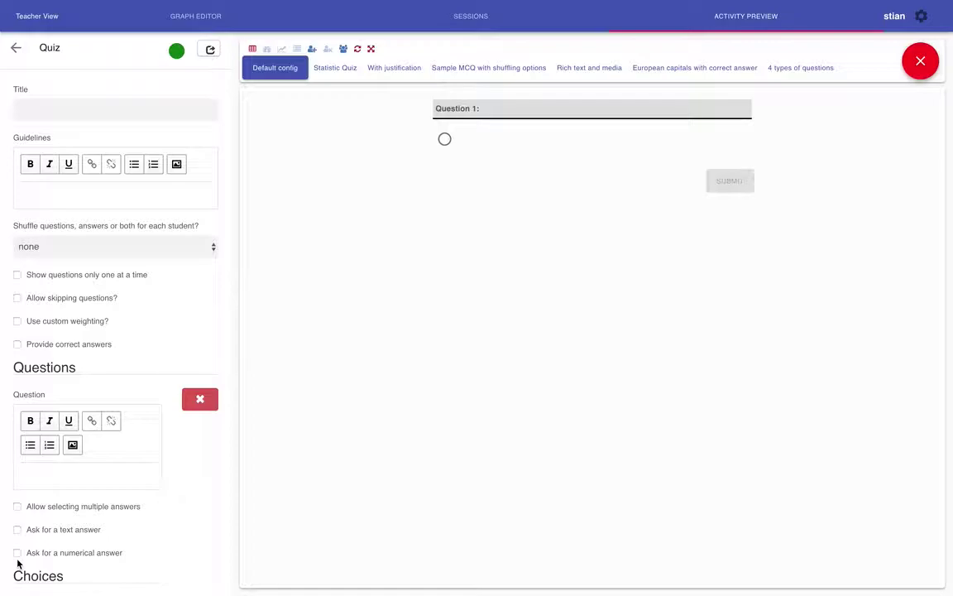
scroll(132, 353, "down", 1)
scroll(132, 353, "up", 1)
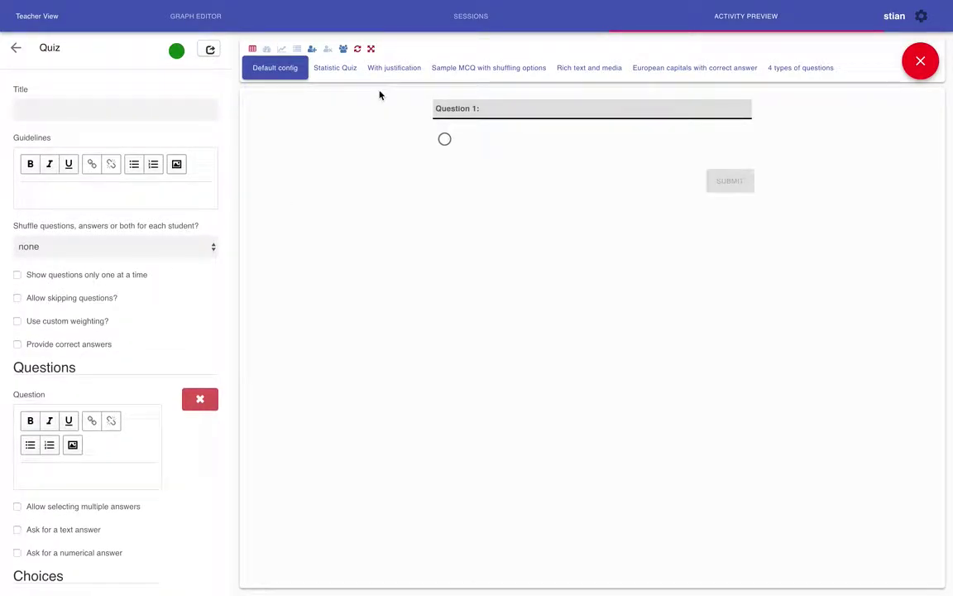
Load the Rich text and media example and examine its embedded video, picture question and answer choices.
left_click(576, 71)
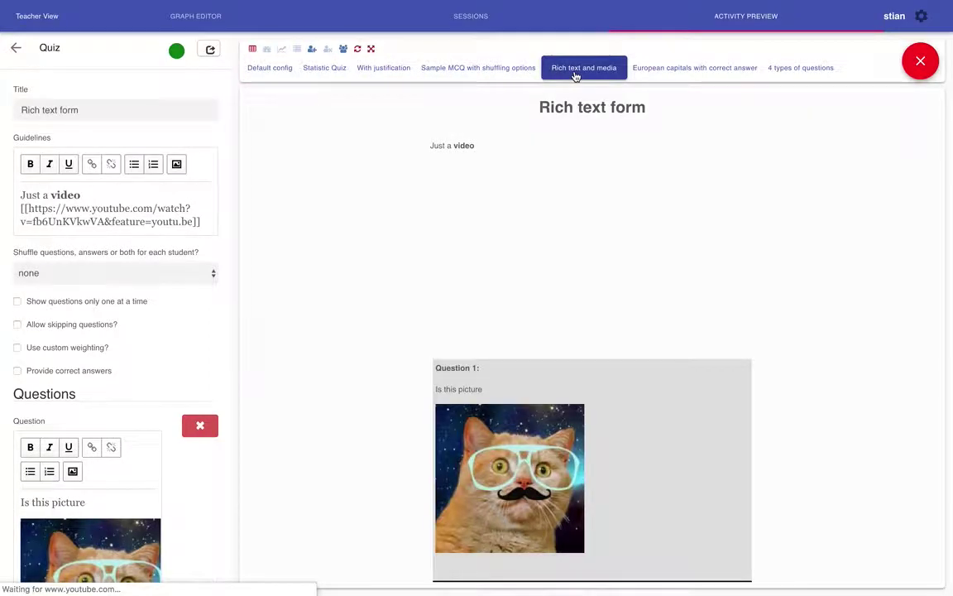
scroll(546, 156, "down", 2)
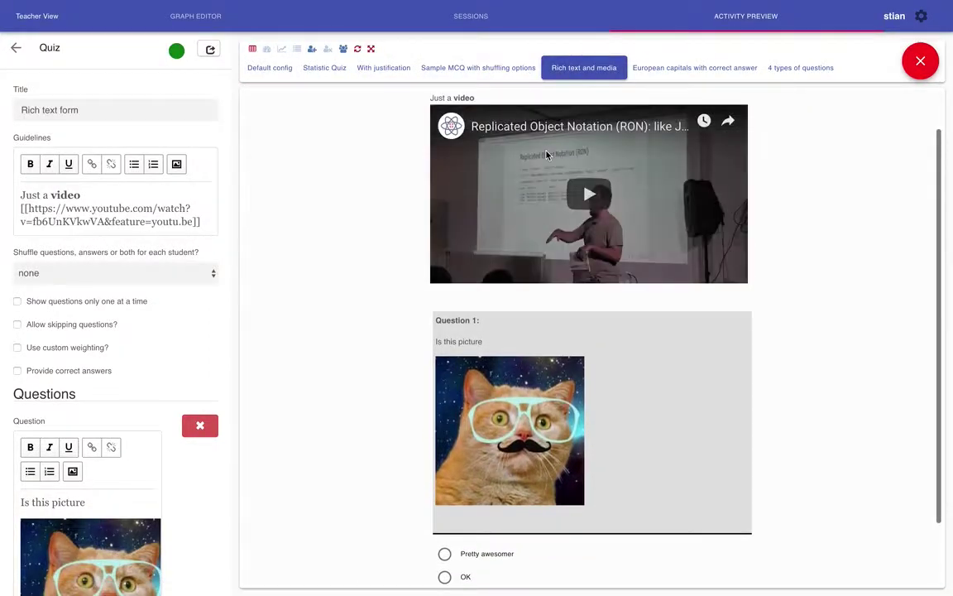
scroll(546, 155, "down", 3)
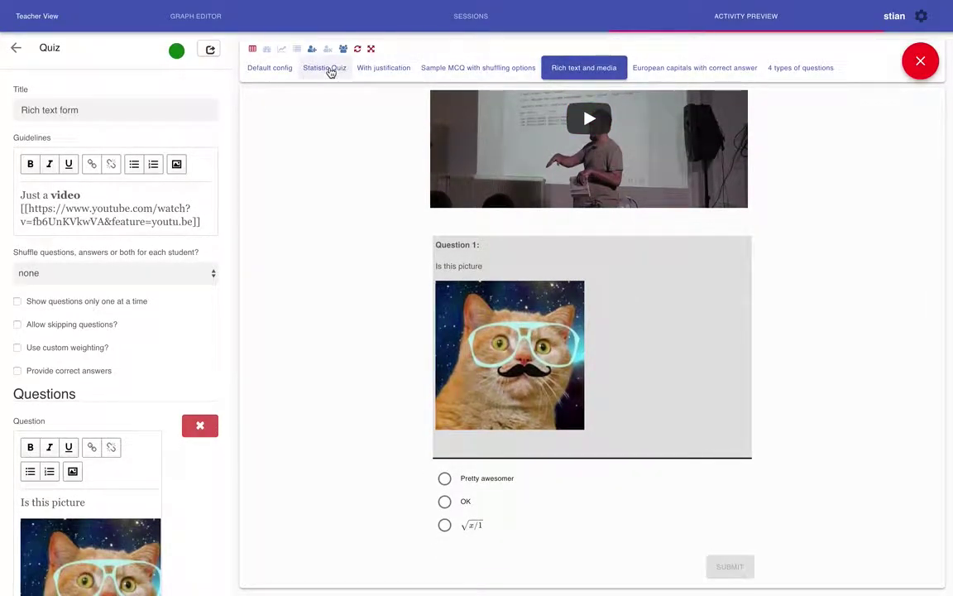
Load the Statistic Quiz example and turn on its advanced configuration.
left_click(329, 69)
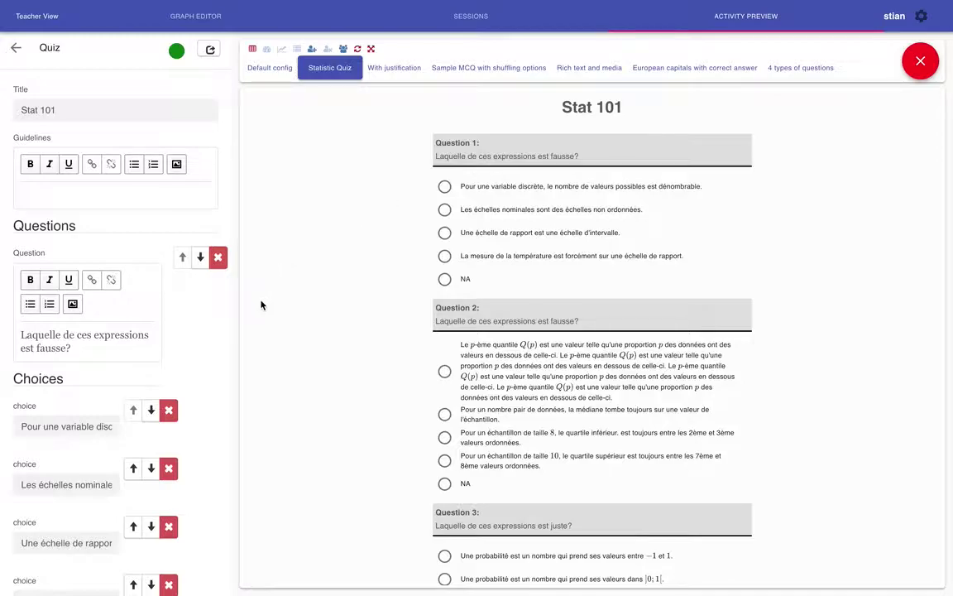
scroll(128, 315, "down", 15)
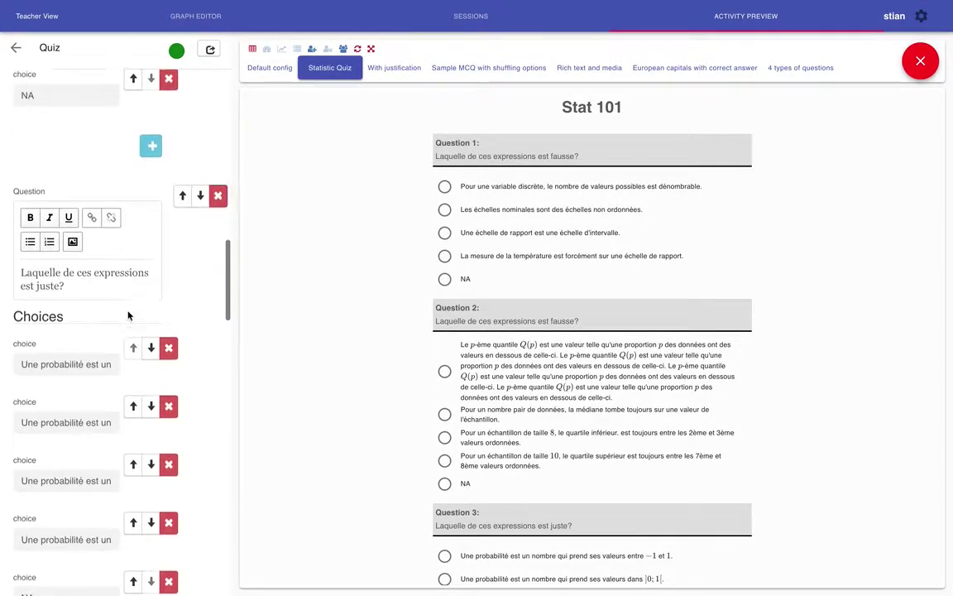
scroll(137, 412, "up", 10)
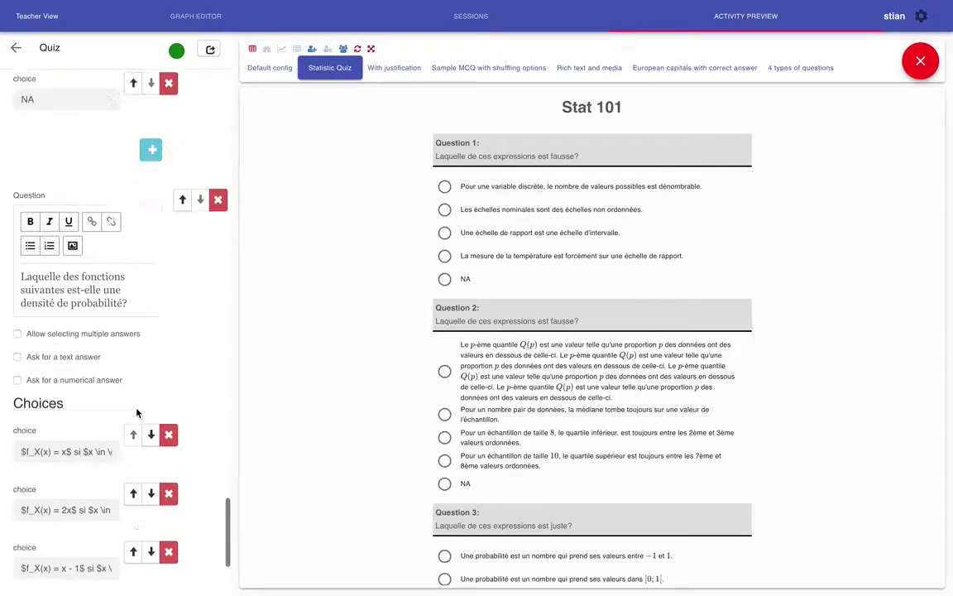
scroll(137, 412, "up", 10)
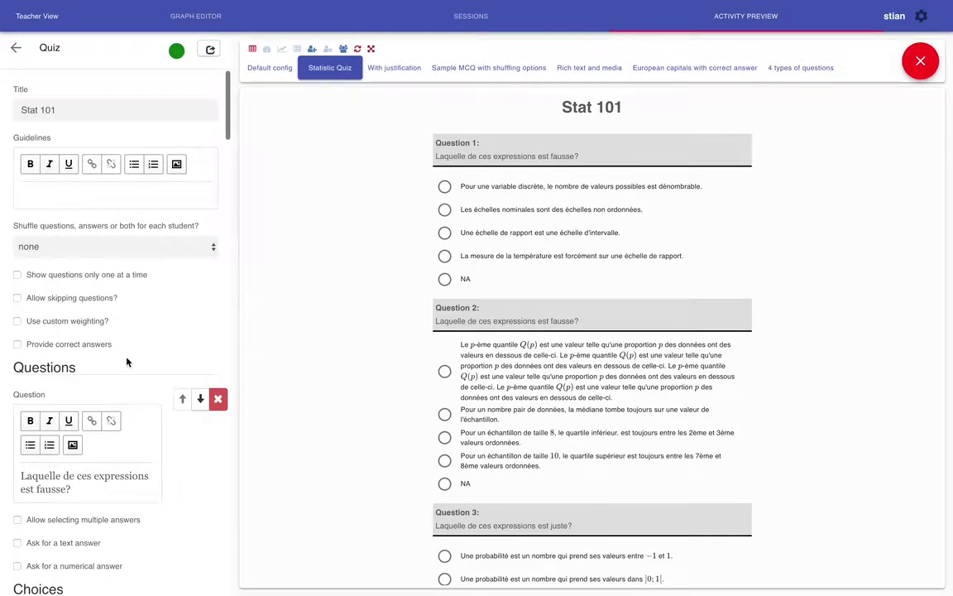
Show quiz questions only one at a time, answer Question 1 with "La mesure de la température est forcément sur une échelle de rapport", and continue to Question 2.
left_click(72, 280)
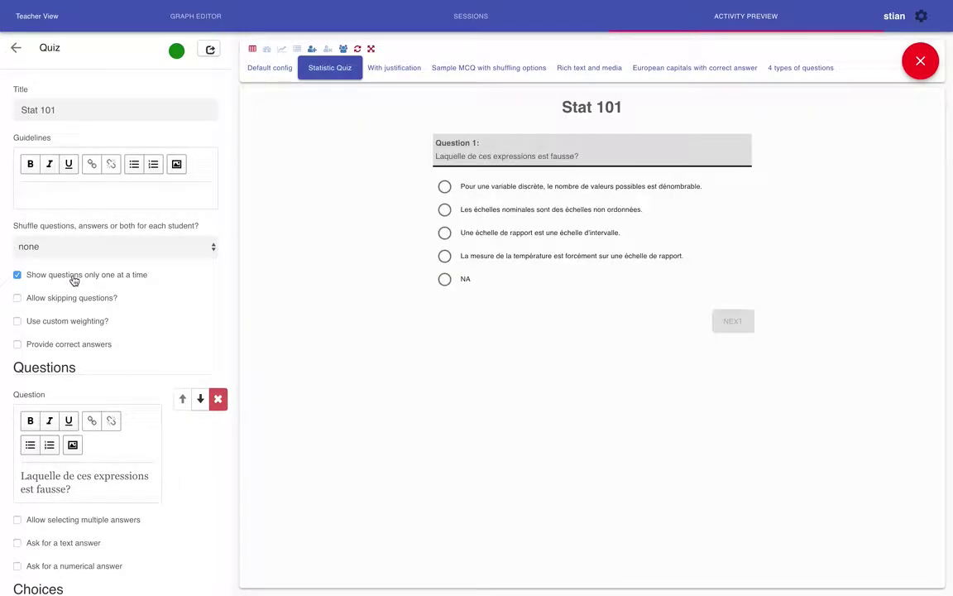
left_click(555, 258)
left_click(736, 324)
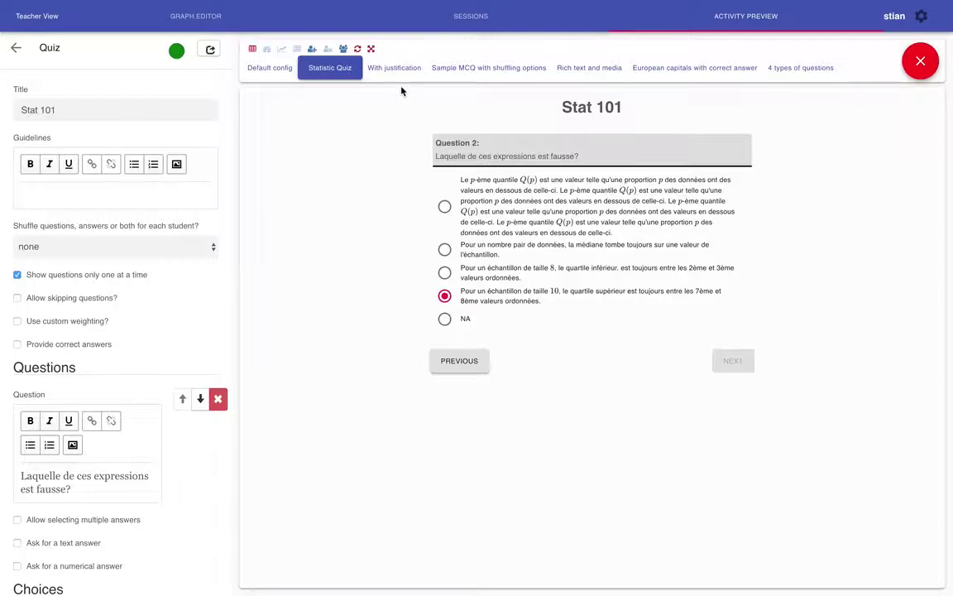
Open the quiz's progress dashboard, replay the CS211 Week 2 example data at 32x speed, and return to the student view.
left_click(282, 50)
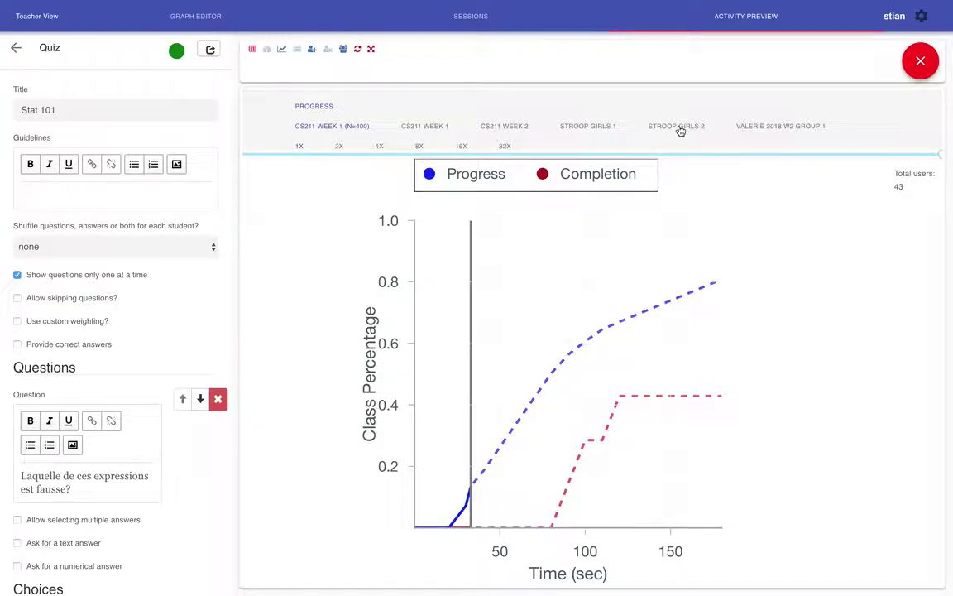
left_click(520, 129)
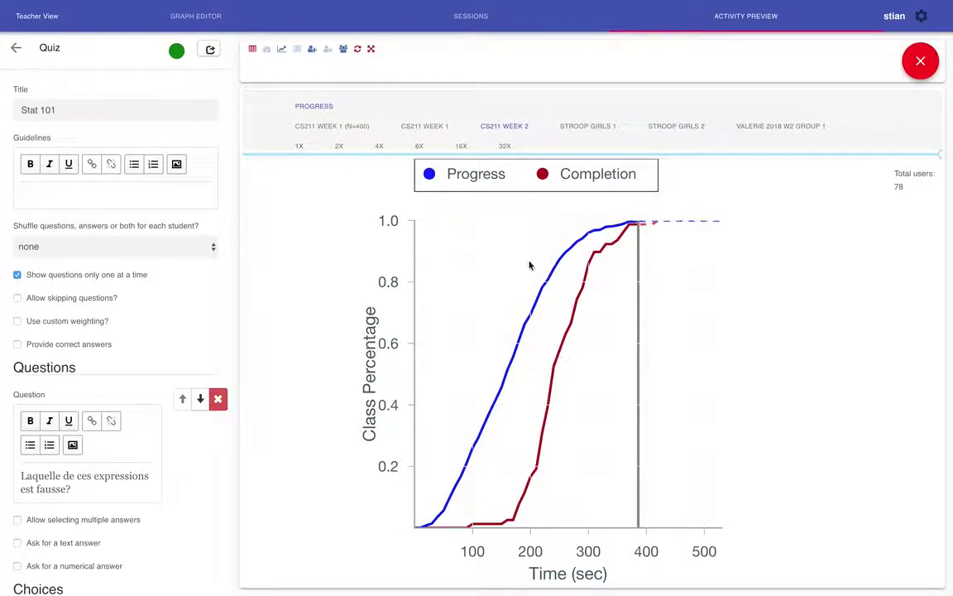
left_click(505, 147)
left_click(290, 52)
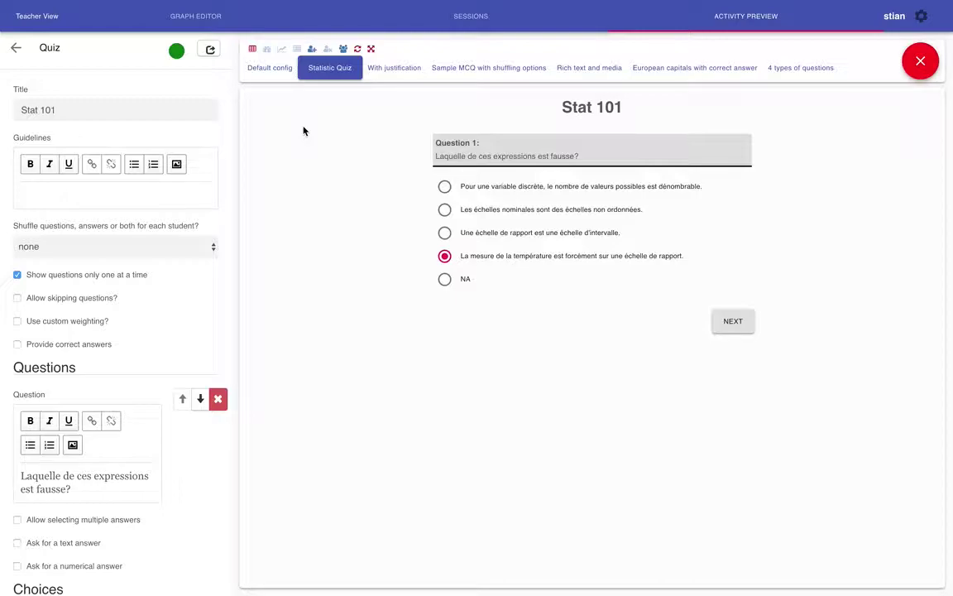
Examine the Statistic Quiz's underlying config, reactive data and formatProduct, then restore the student view.
left_click(254, 51)
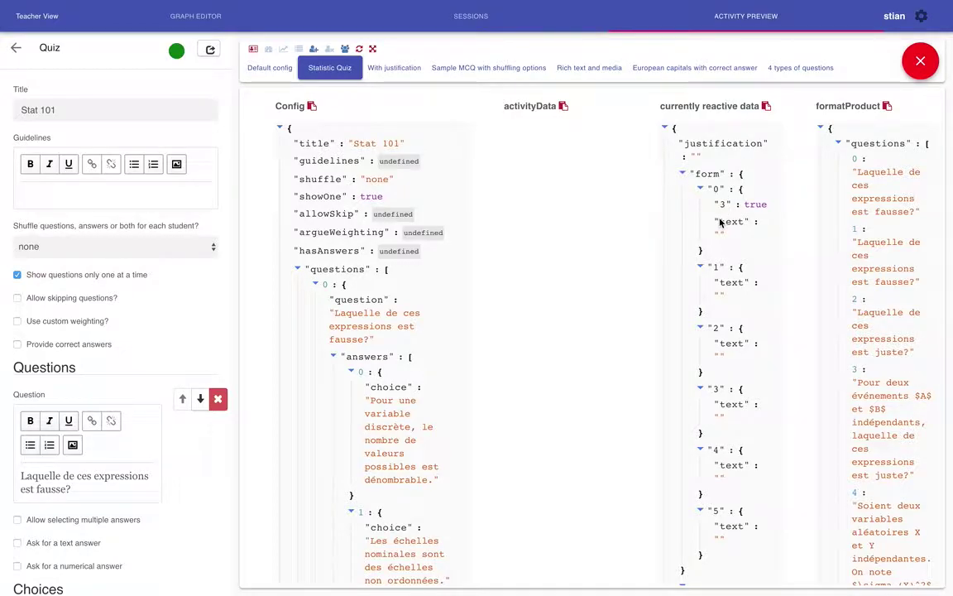
scroll(720, 222, "down", 5)
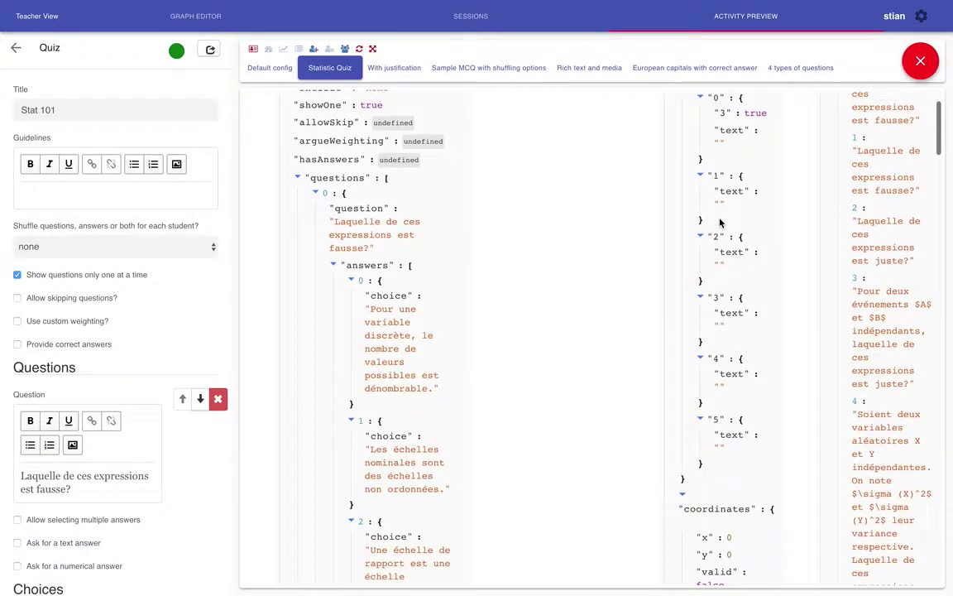
scroll(720, 222, "up", 3)
scroll(720, 222, "up", 3)
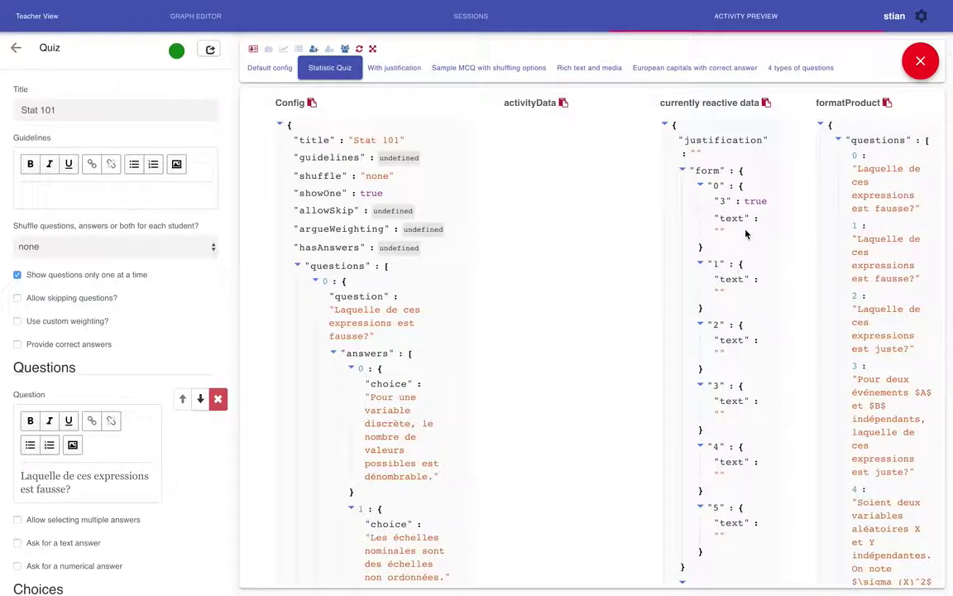
left_click(254, 49)
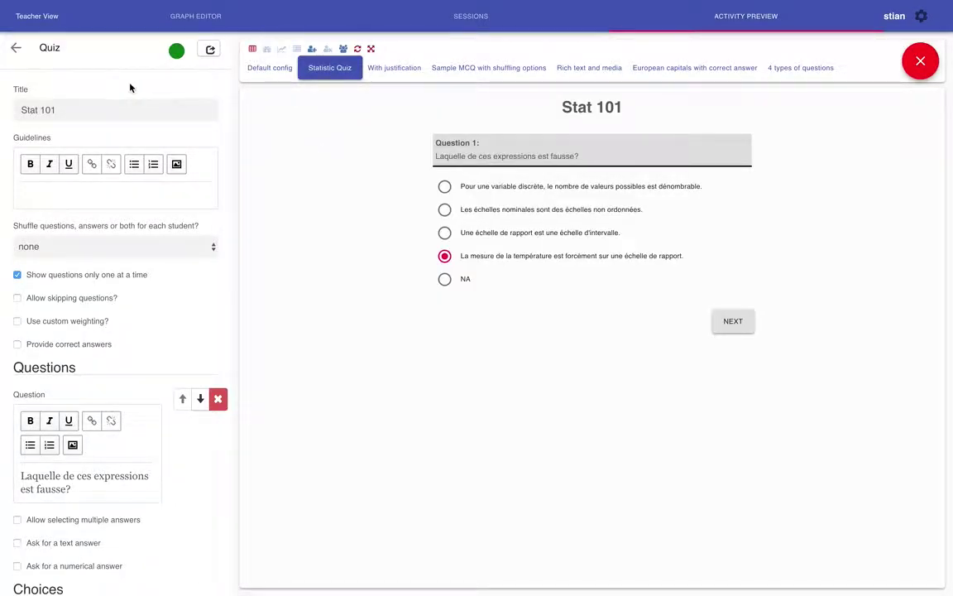
Reset the quiz to the default config, title it "Capitals" and enter the question "What is the capital of Norway".
left_click(266, 69)
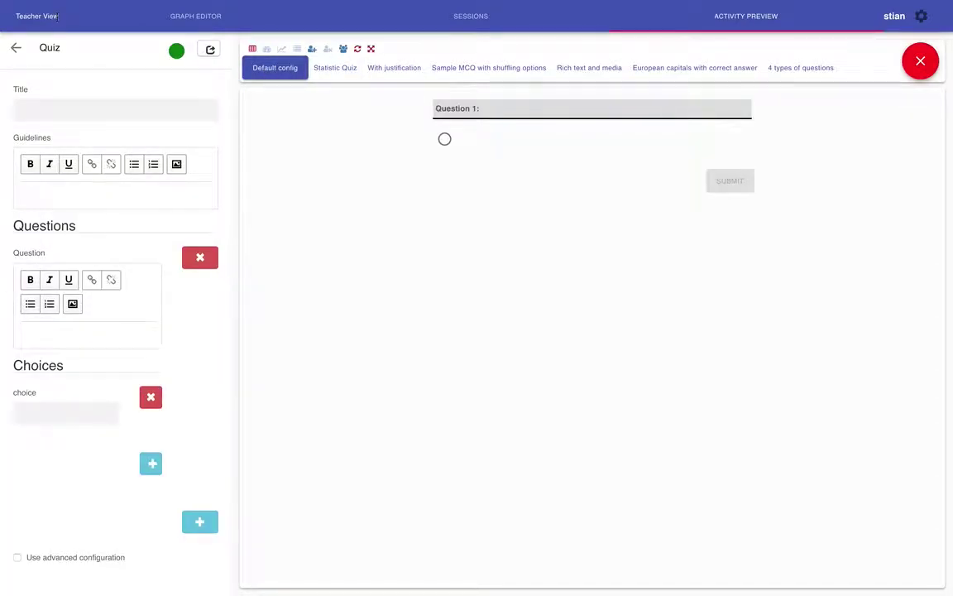
left_click(47, 114)
type("Capitals")
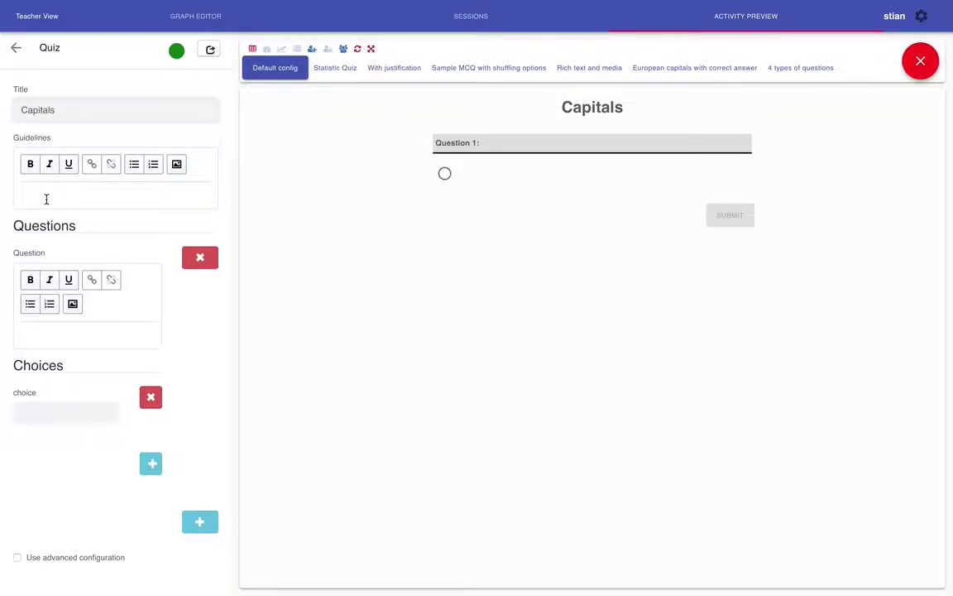
left_click(66, 334)
type("Wha")
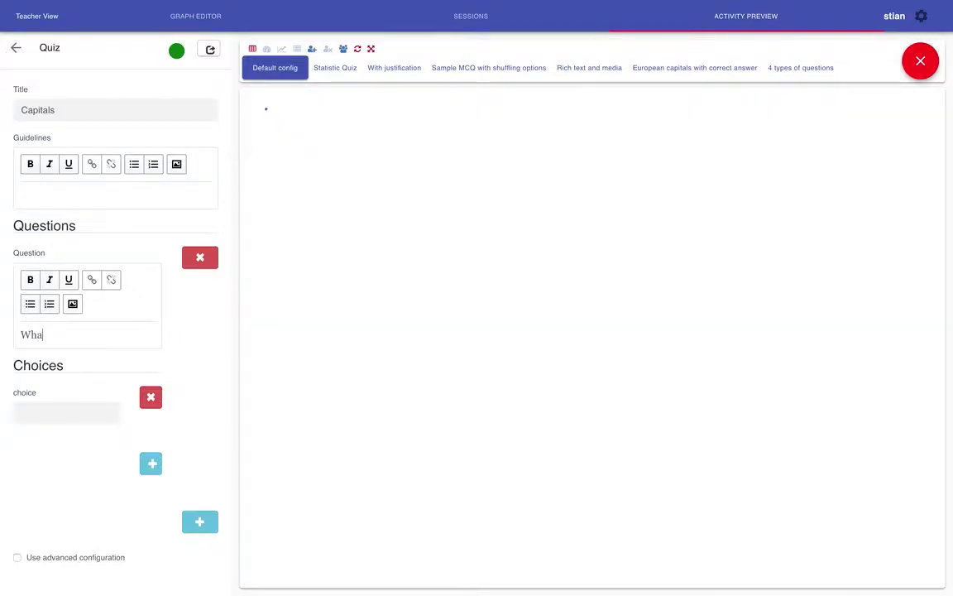
type("t is the capital of Norway")
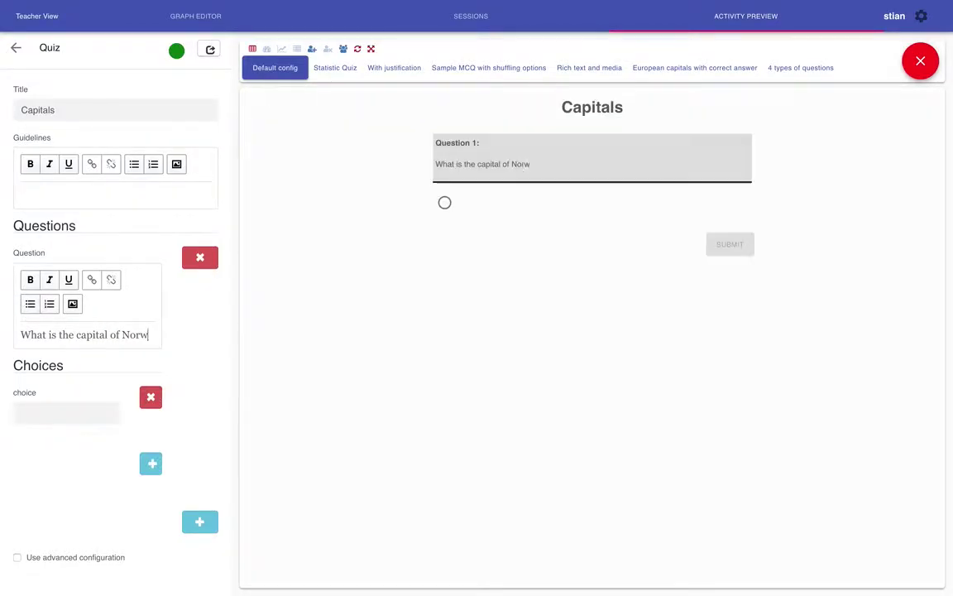
Give the Norway question three answer choices: Oslo, Bergen and Trondheim.
left_click(36, 429)
type("Oslo")
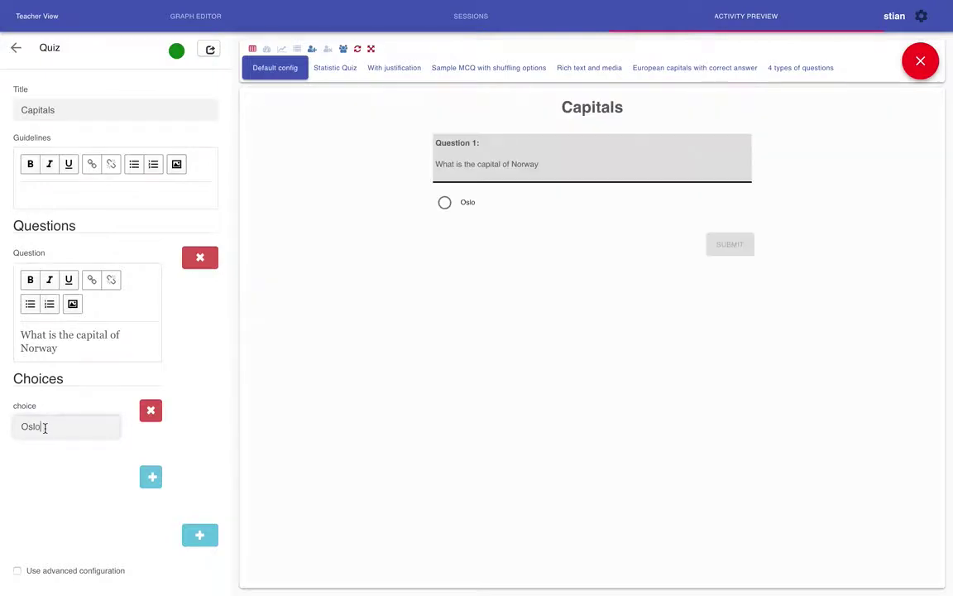
left_click(150, 476)
left_click(66, 483)
type("Bergen")
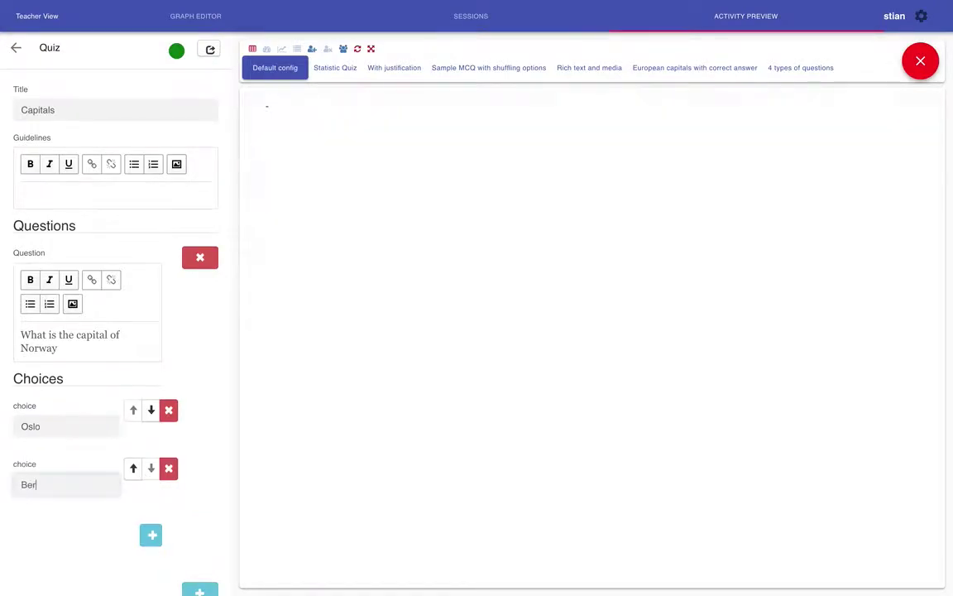
left_click(150, 538)
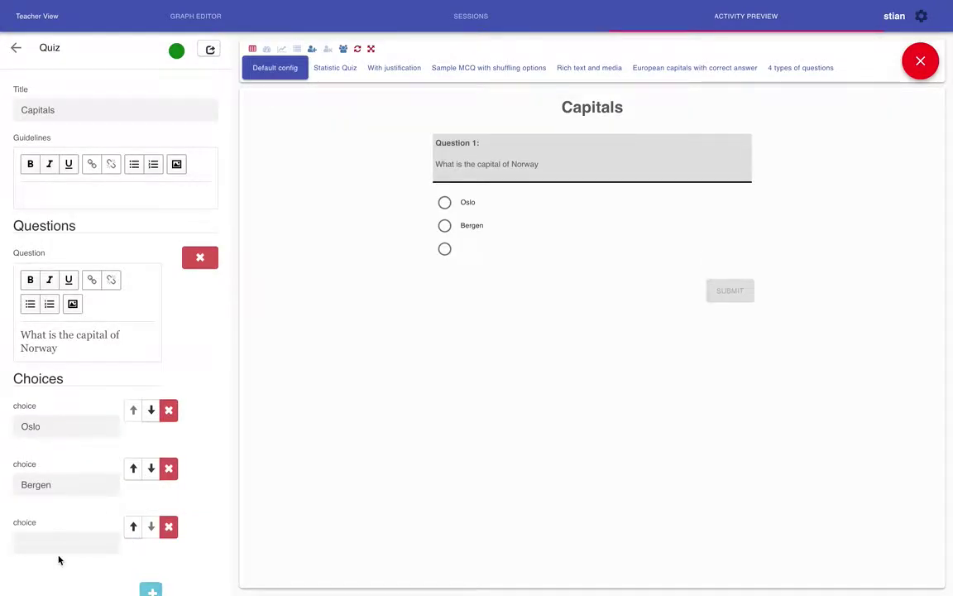
left_click(60, 550)
type("Trondheim")
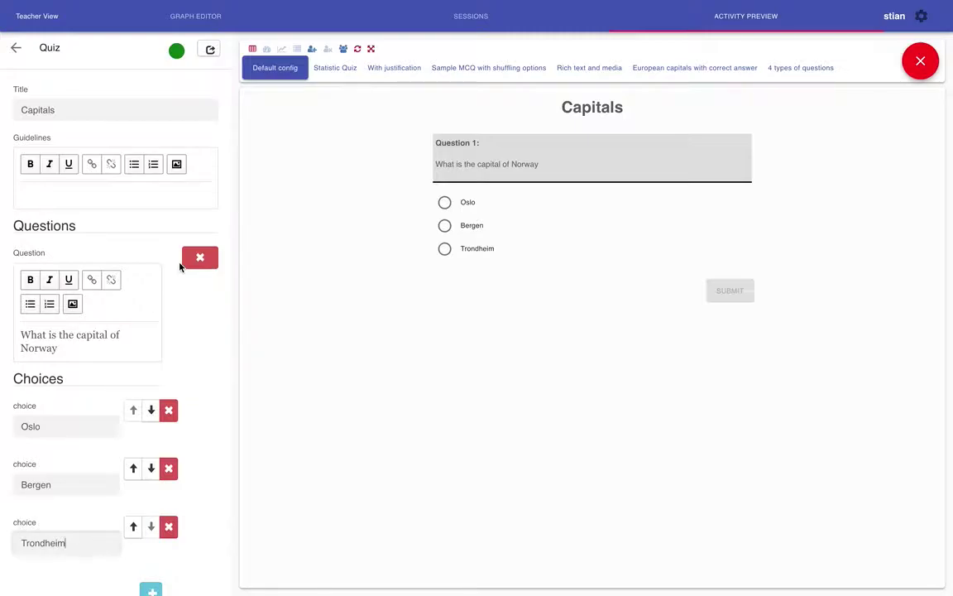
Export the quiz to the server as a new activity titled "Norway capital quiz".
left_click(212, 51)
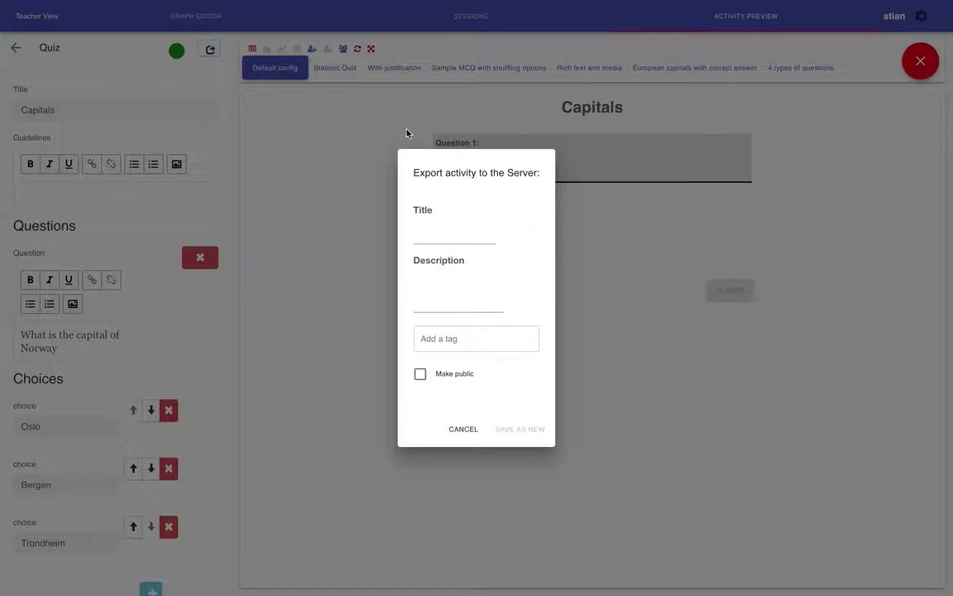
left_click(428, 235)
type("Norway capital quiz")
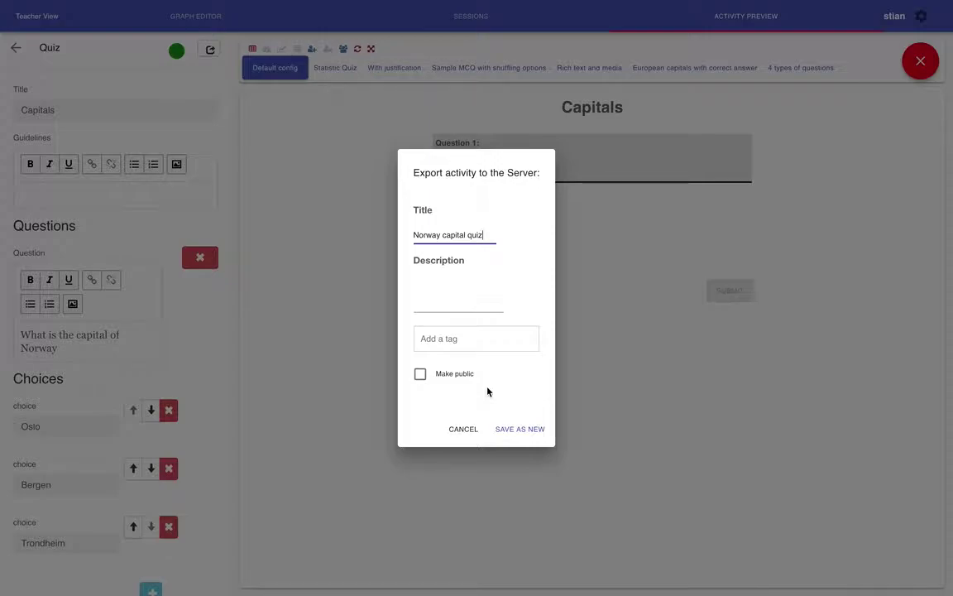
left_click(518, 428)
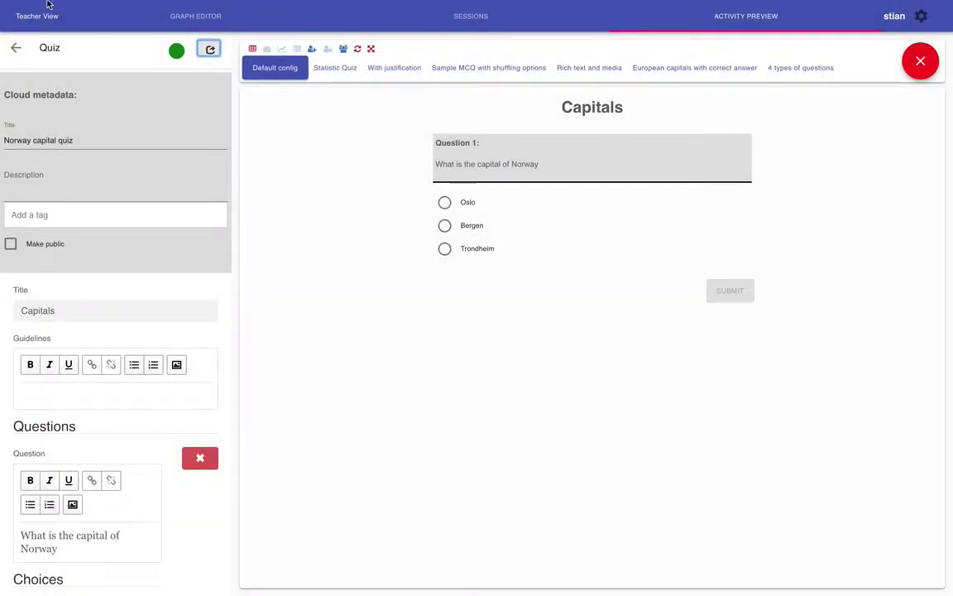
Browse the shared activity library, open the Singapore quiz from it, and go back to the standard activity type list.
left_click(17, 51)
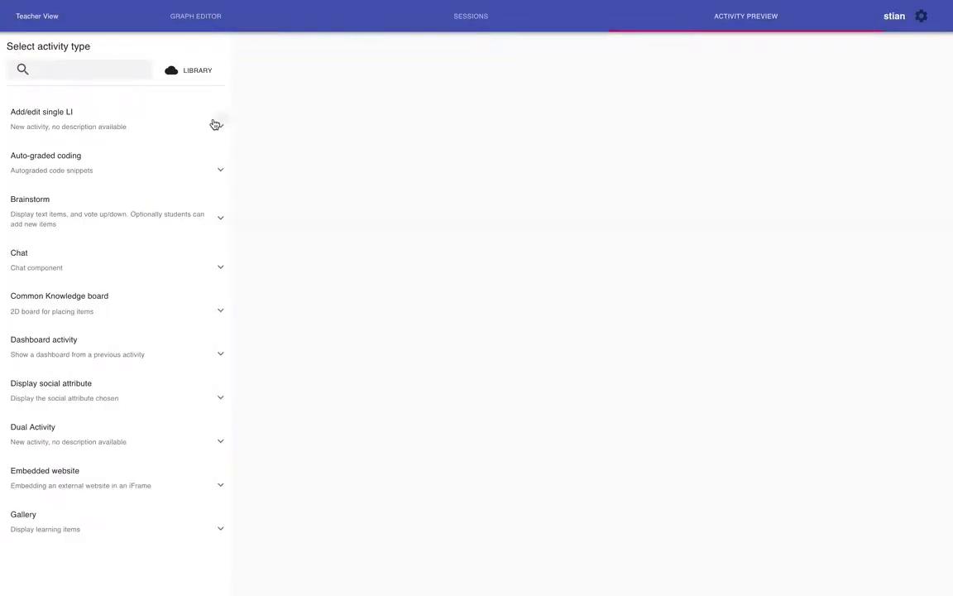
left_click(197, 72)
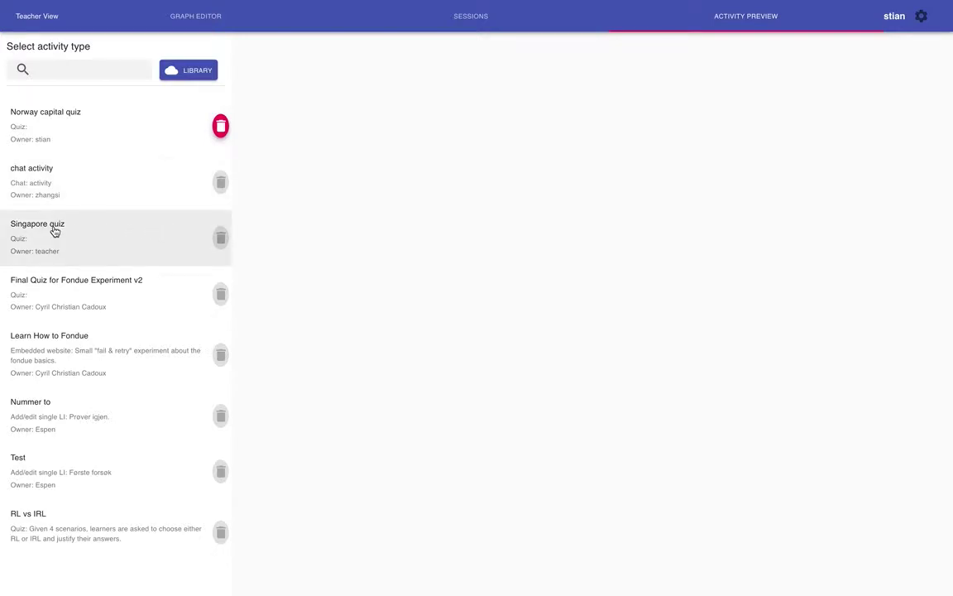
left_click(86, 231)
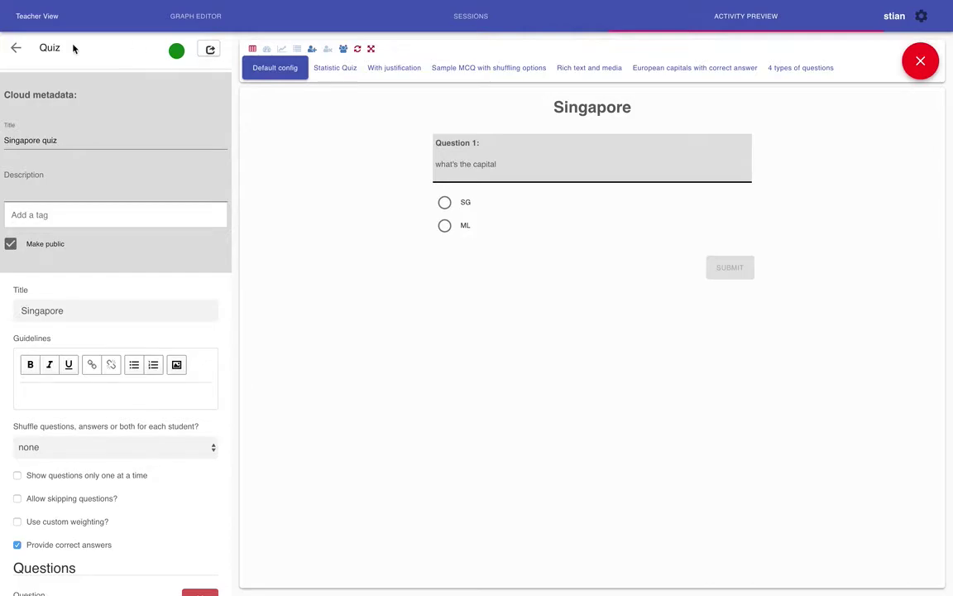
left_click(16, 47)
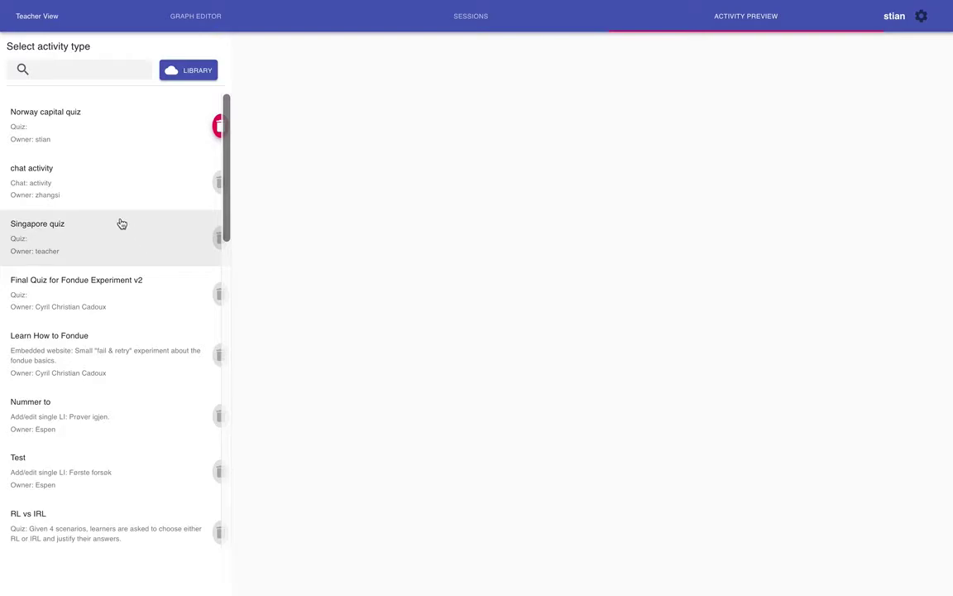
left_click(190, 73)
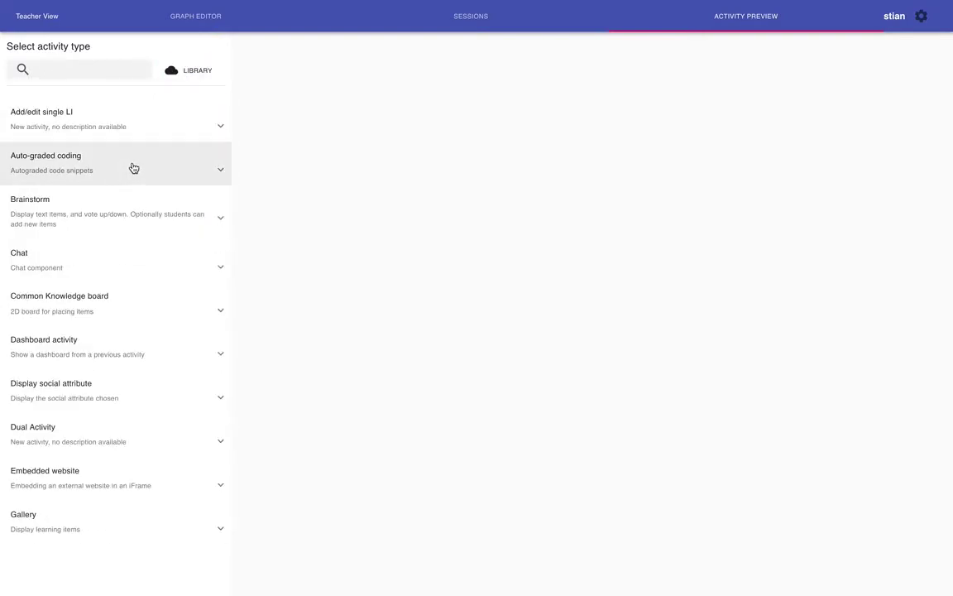